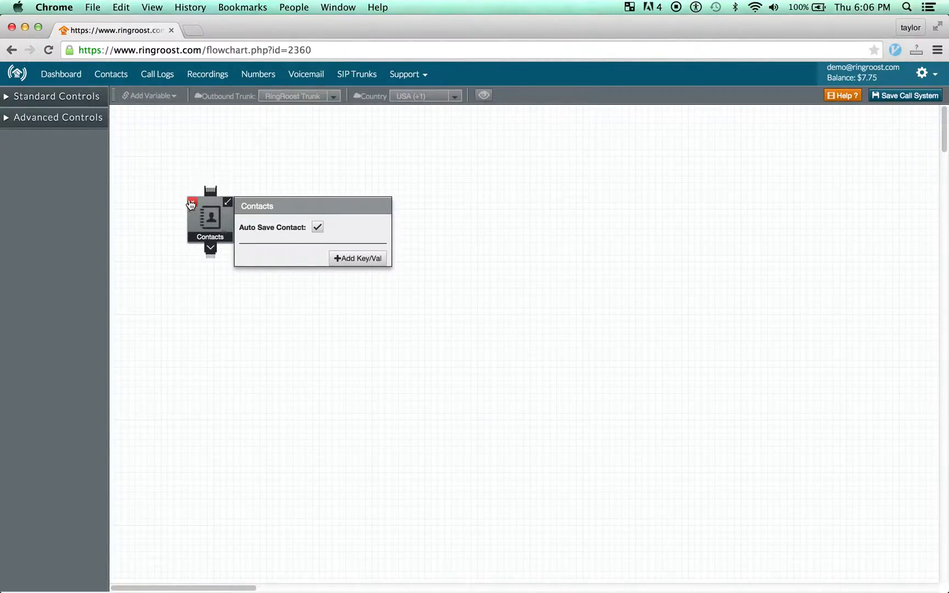
Open the Contacts page in a separate browser tab and examine the first contact's number and name
drag(219, 229, 212, 224)
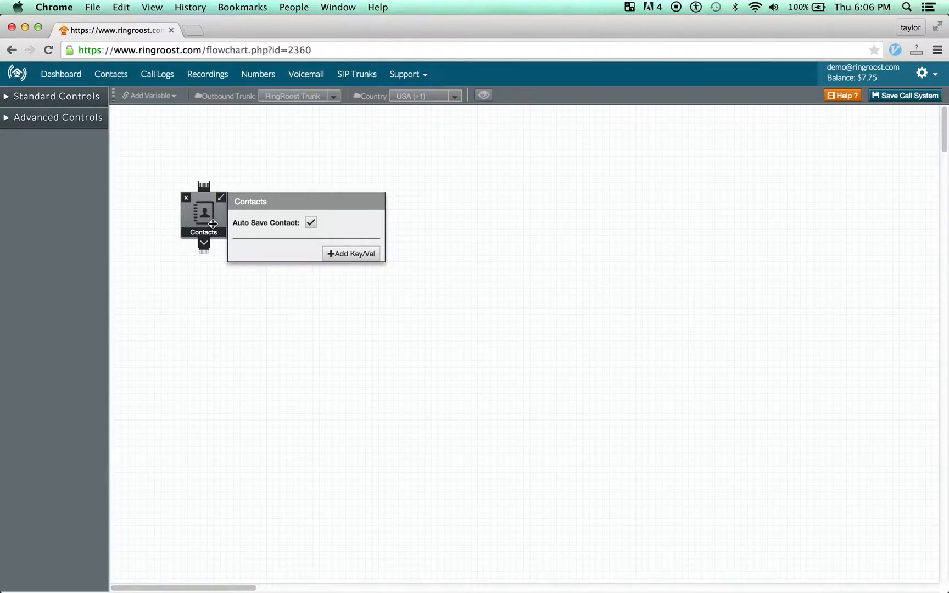
right_click(121, 74)
click(141, 81)
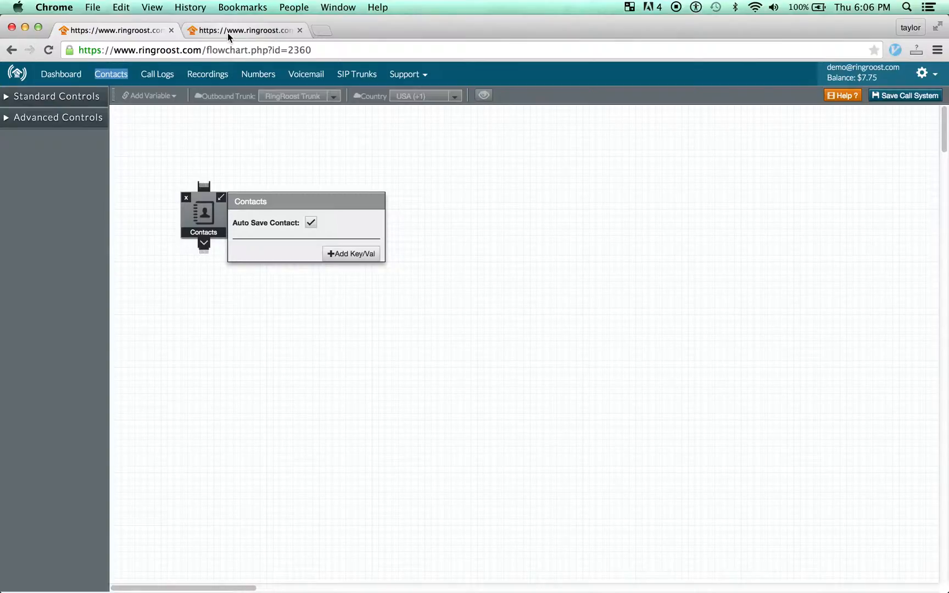
click(227, 33)
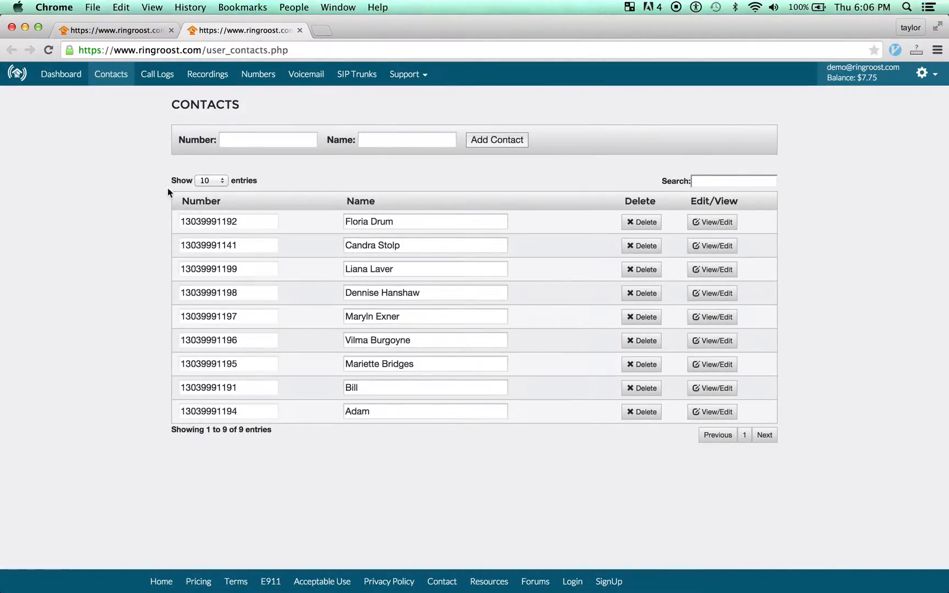
double_click(204, 224)
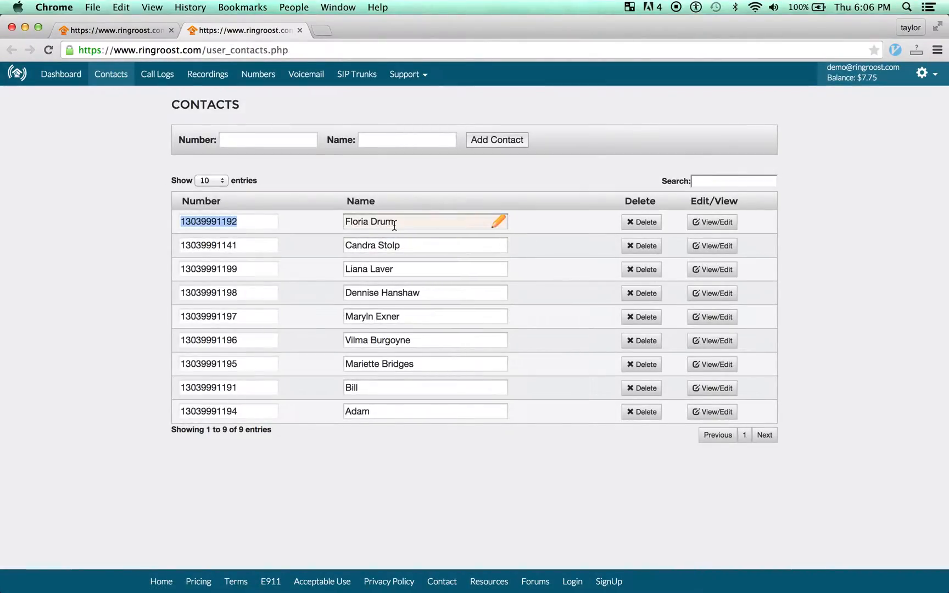
click(409, 222)
drag(408, 224, 332, 215)
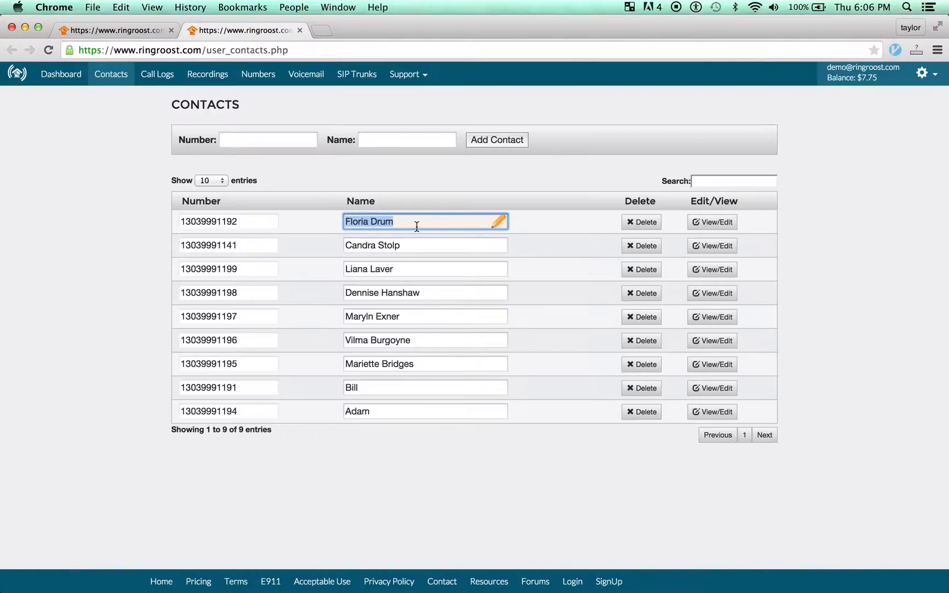
Add an Answer Call control to the flowchart above the Contacts control and connect its output to Contacts
click(106, 31)
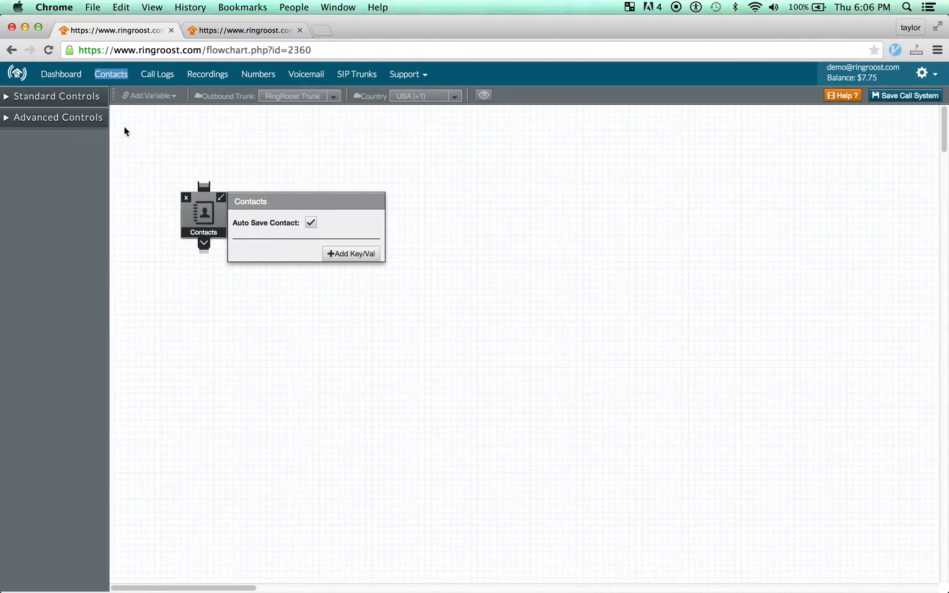
click(69, 97)
drag(17, 135, 145, 132)
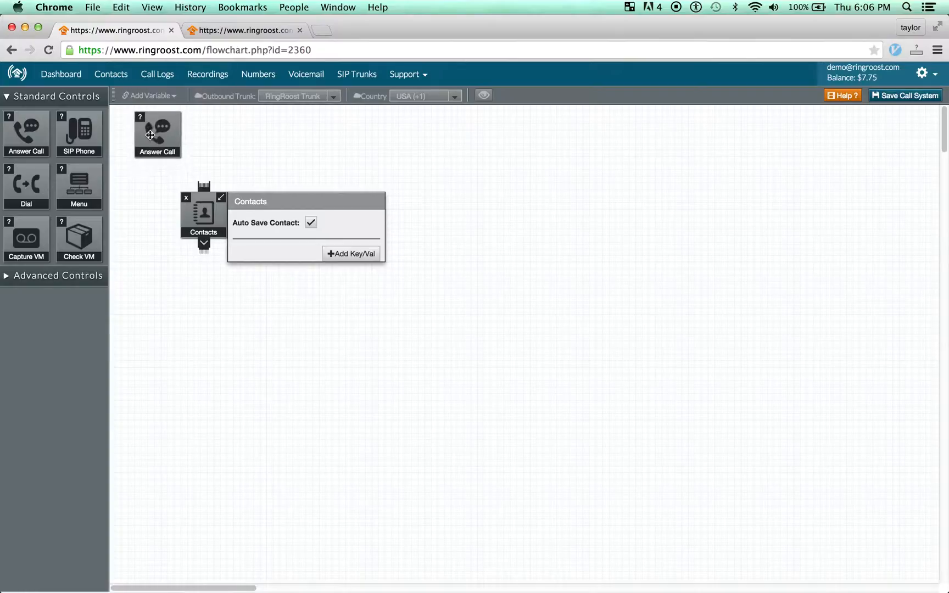
drag(207, 227, 172, 267)
drag(157, 167, 175, 226)
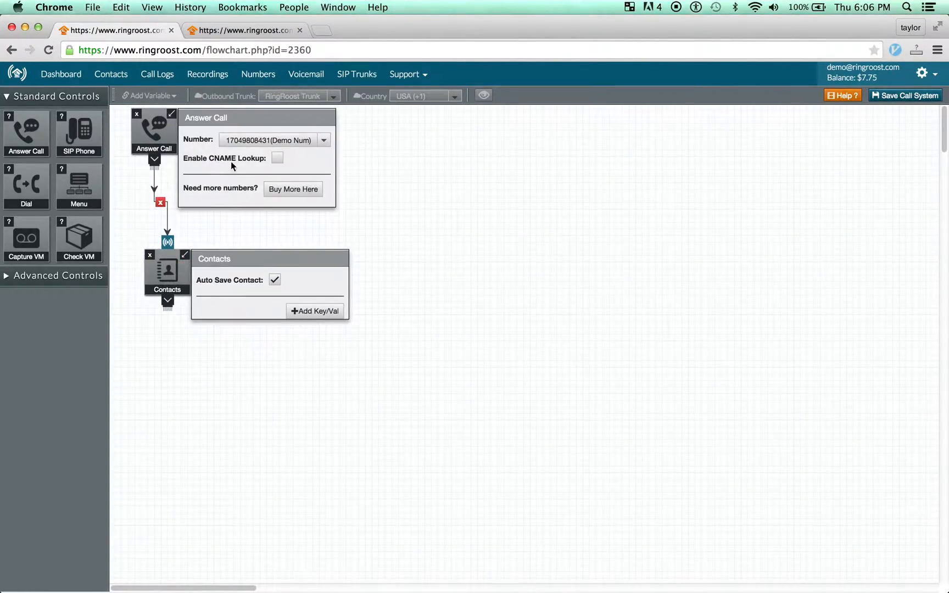
Enable CNAME Lookup on the Answer Call control and collapse its settings
click(276, 159)
click(171, 115)
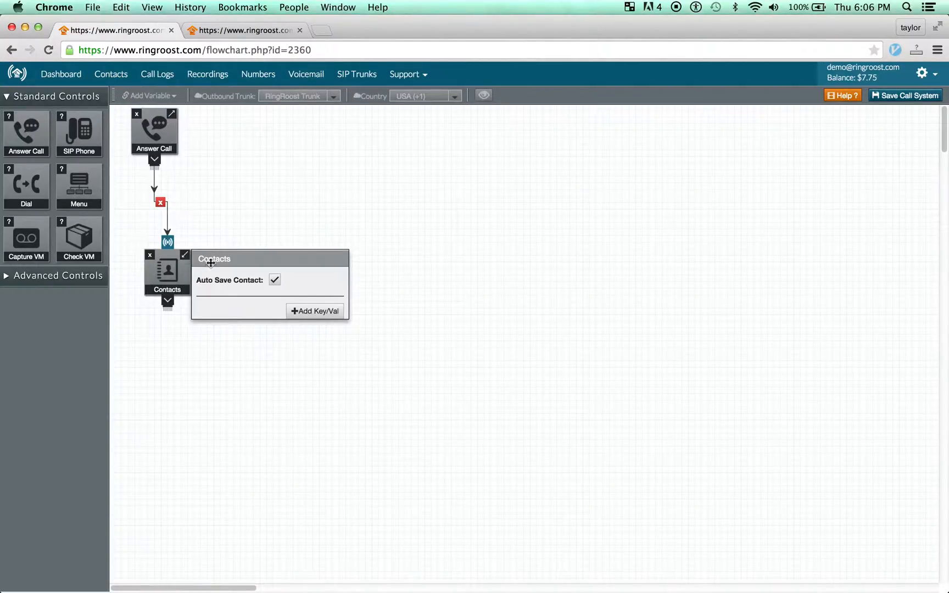
Compare the contact list's number and name entries with the Auto Save Contact option in the flowchart
click(238, 32)
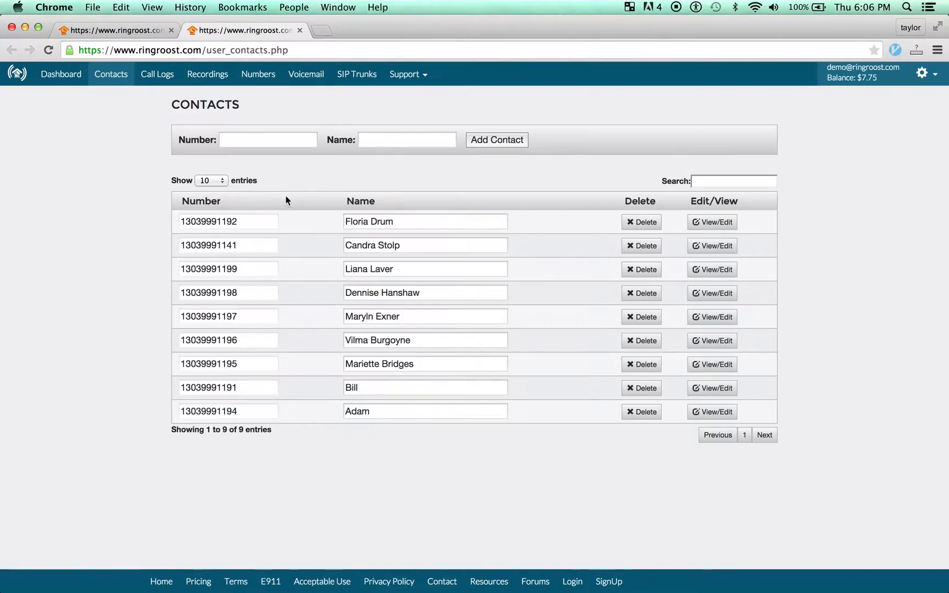
click(125, 32)
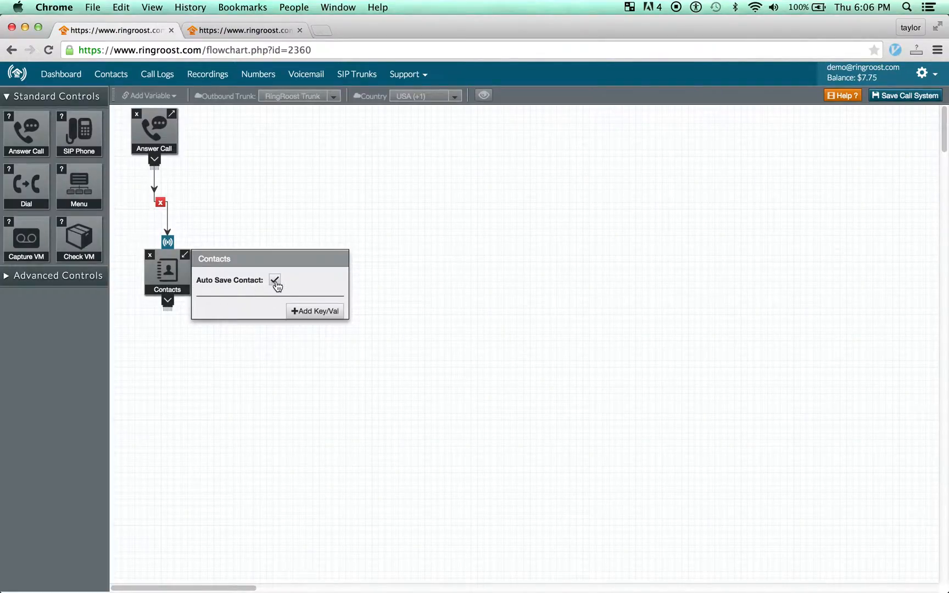
click(204, 32)
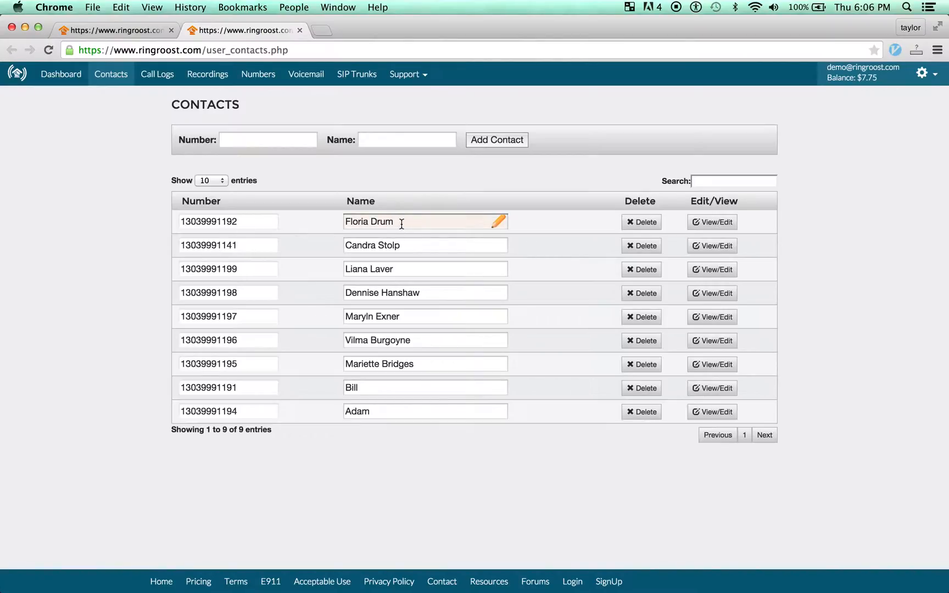
Return to the flowchart and move the Contacts control closer beneath the Answer Call control, slightly to its right
click(119, 32)
drag(188, 273, 196, 259)
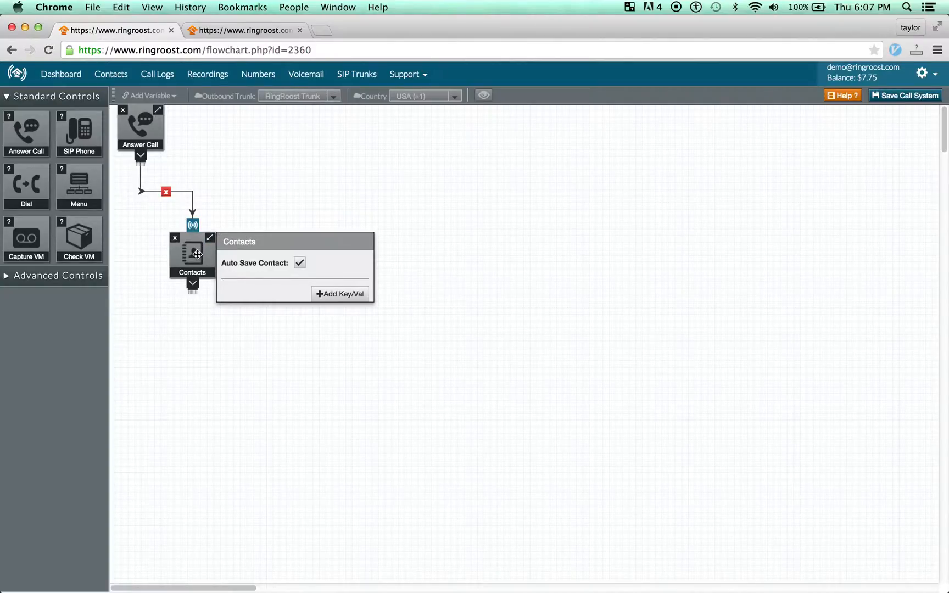
drag(197, 254, 195, 250)
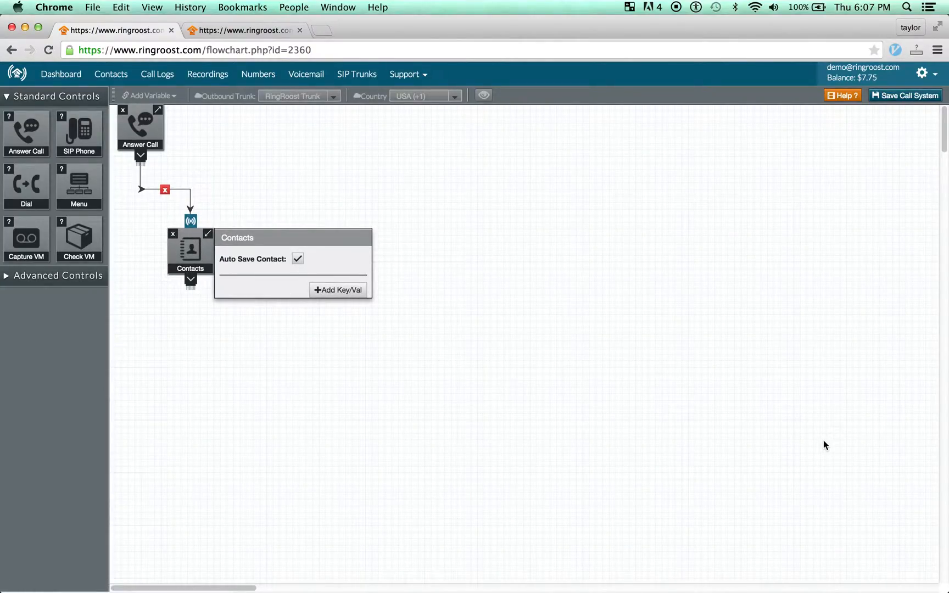
drag(183, 259, 177, 253)
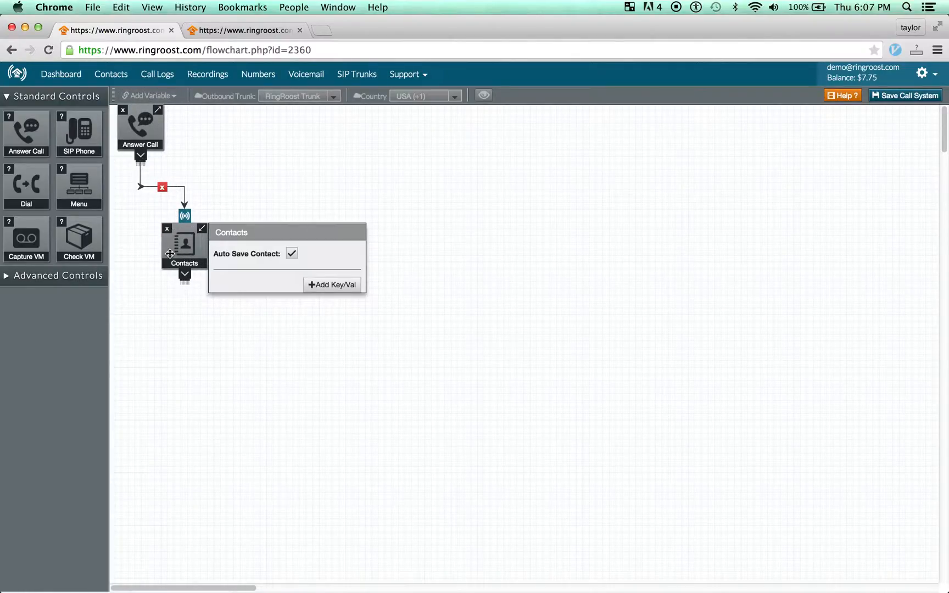
drag(188, 252, 190, 238)
View the detail page of the first contact in the contact list and go back to the list
click(209, 32)
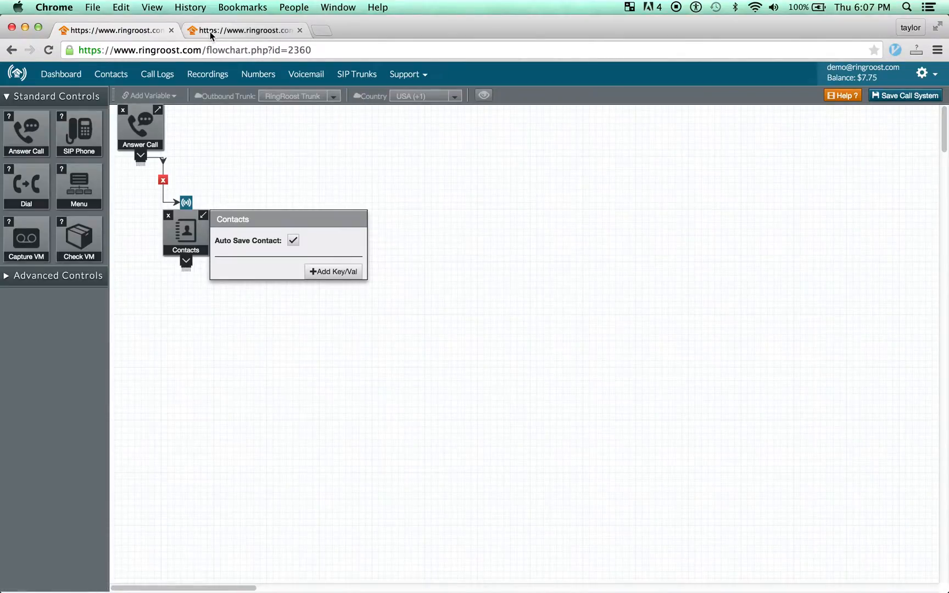
click(479, 221)
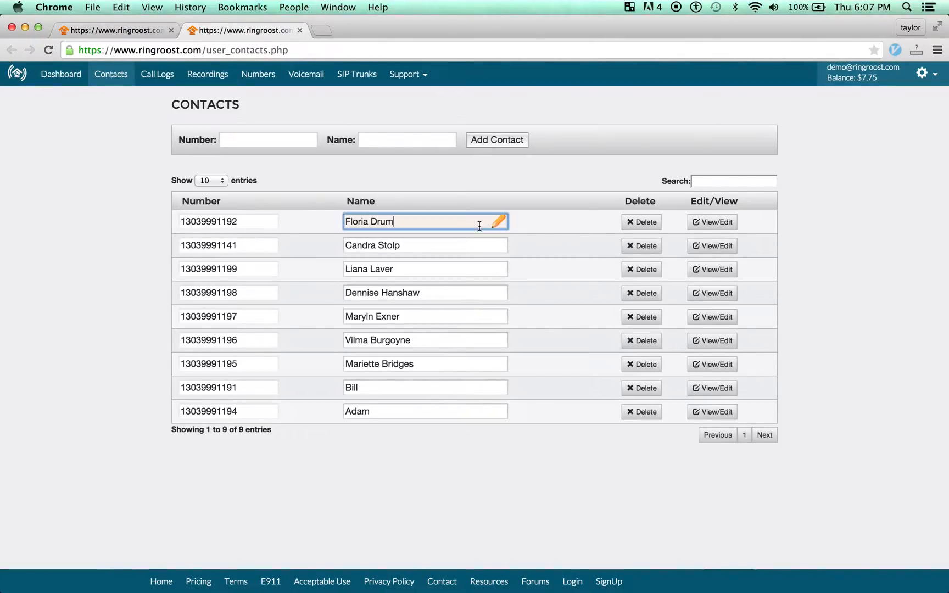
click(720, 226)
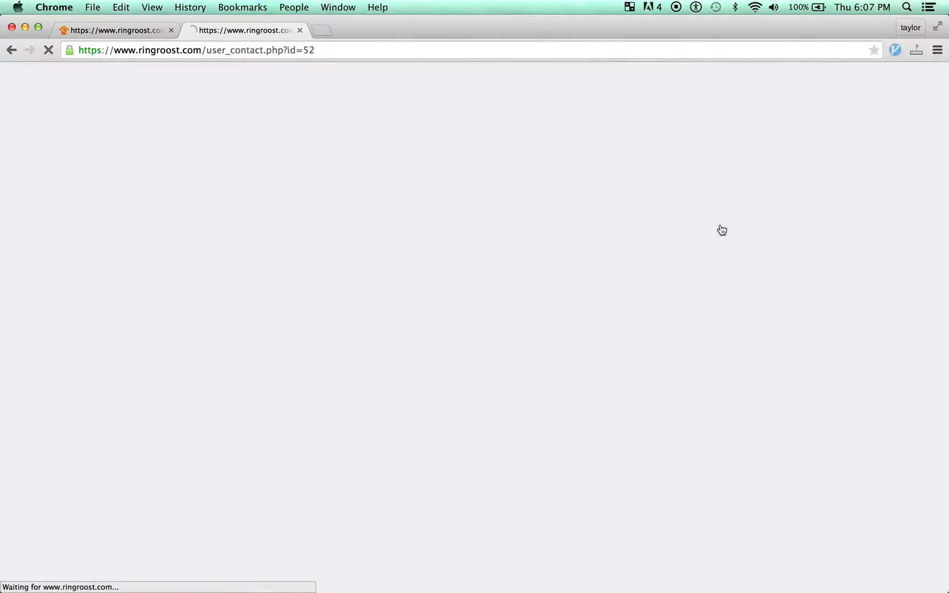
click(13, 50)
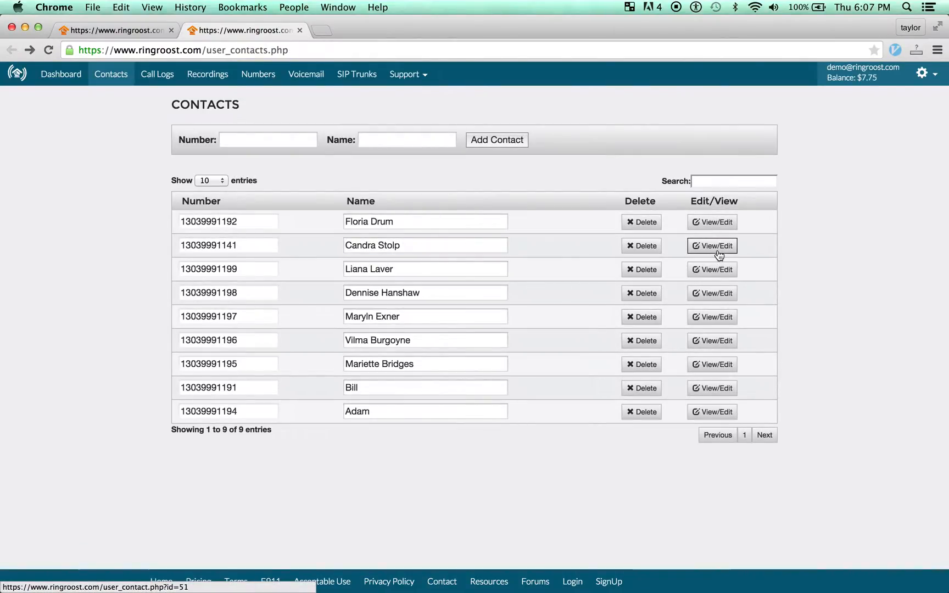
Add a tag named "notes" with the value "you have a late payment" to the second contact in the list and save it
click(719, 250)
click(285, 140)
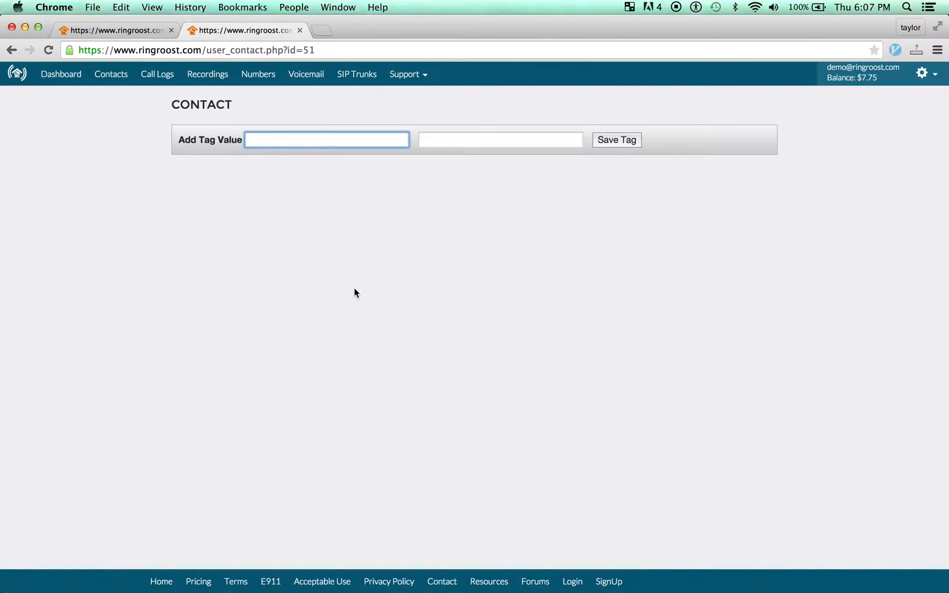
text(notes)
click(438, 142)
text(You ahve)
key(BackSpace)
key(BackSpace)
key(BackSpace)
key(BackSpace)
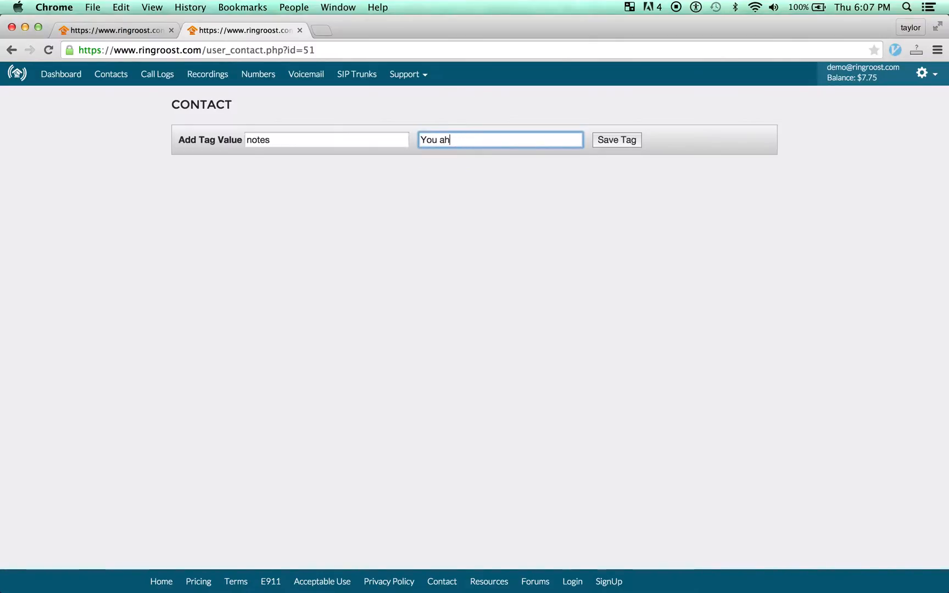
text(have)
key(Down)
key(Return)
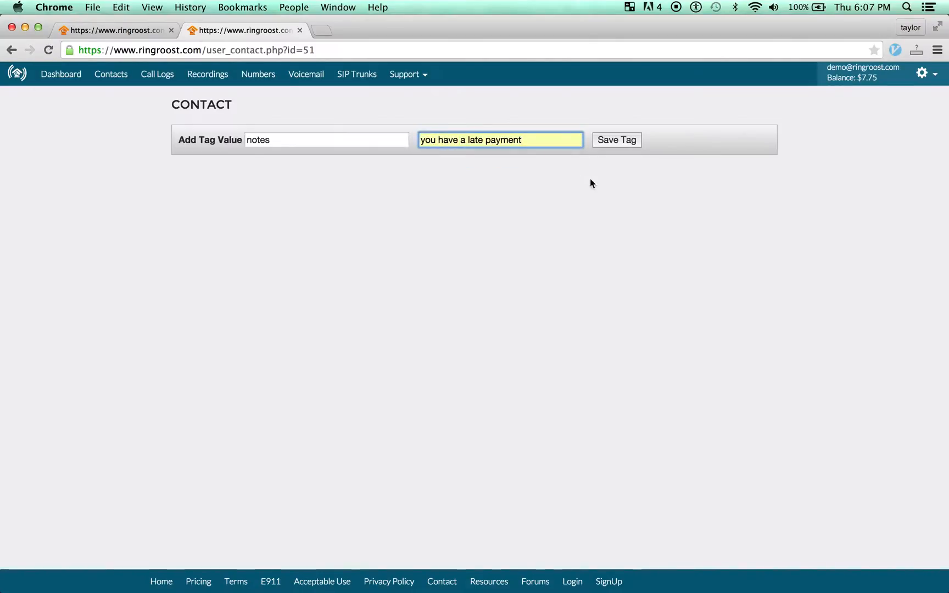
click(616, 141)
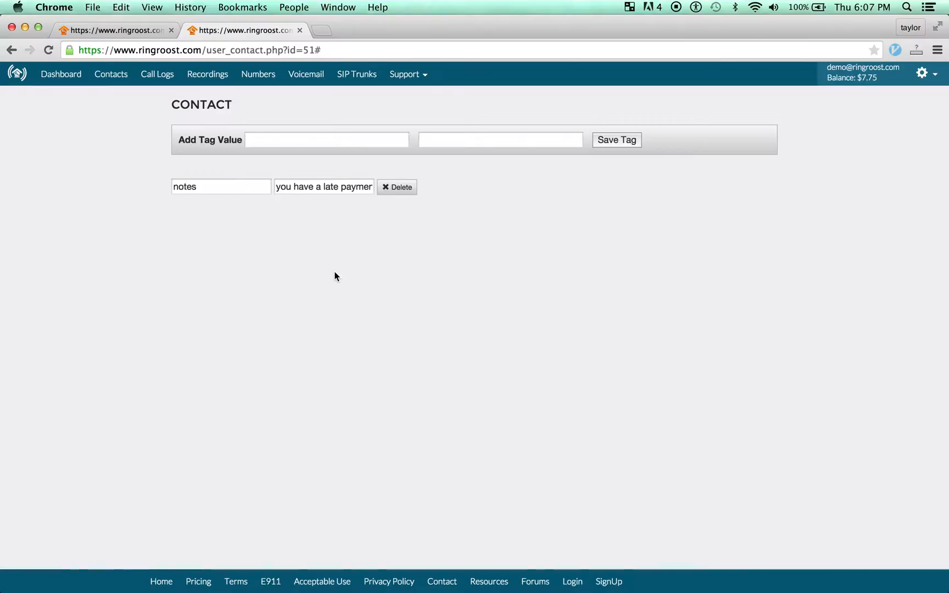
Review the second contact's saved notes tag and its value alongside the flowchart's Contacts control
click(217, 187)
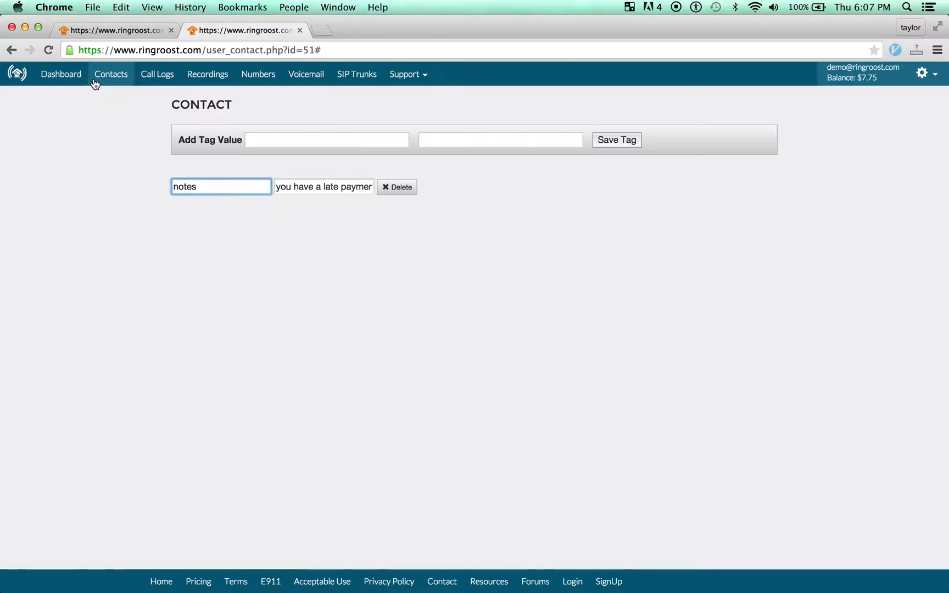
click(114, 82)
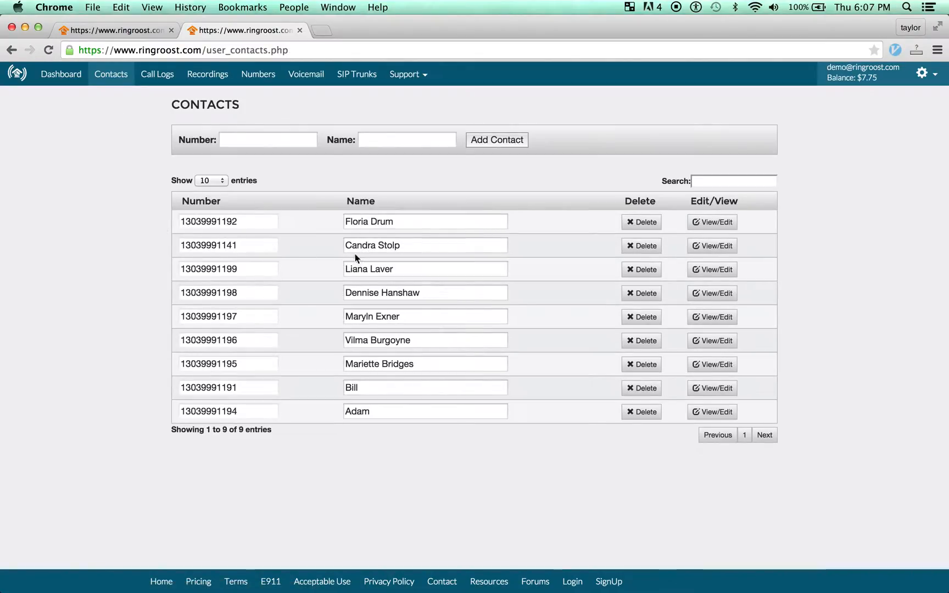
click(702, 246)
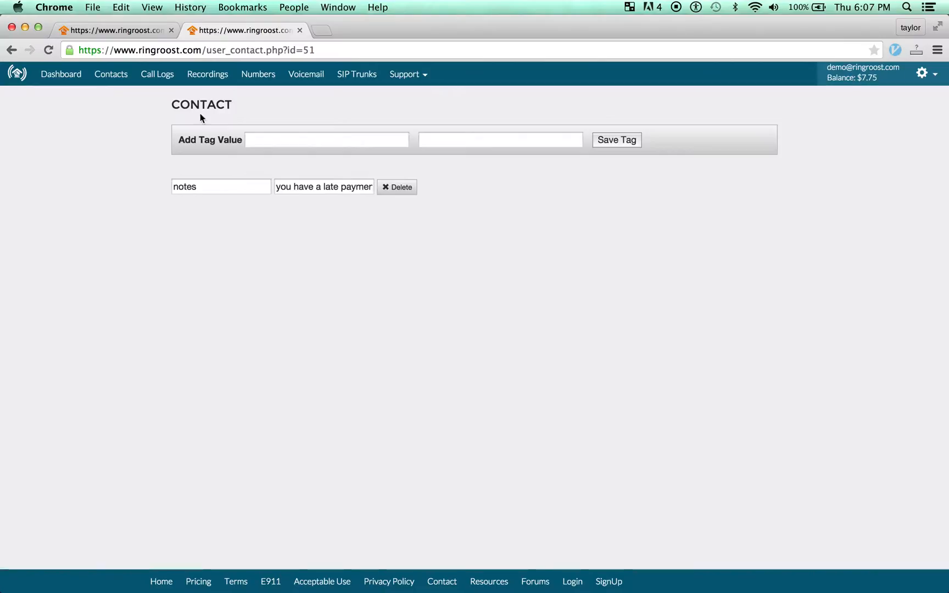
click(118, 31)
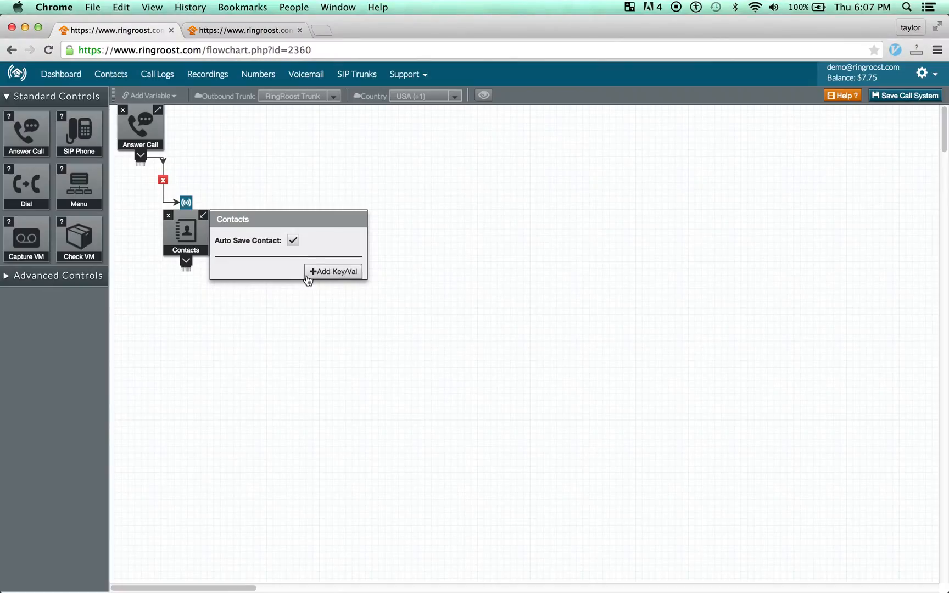
click(249, 29)
double_click(186, 187)
drag(287, 187, 361, 224)
click(362, 225)
Add a Menu control to the flowchart below the Contacts control and connect the Contacts output to it
click(126, 31)
drag(196, 253, 200, 243)
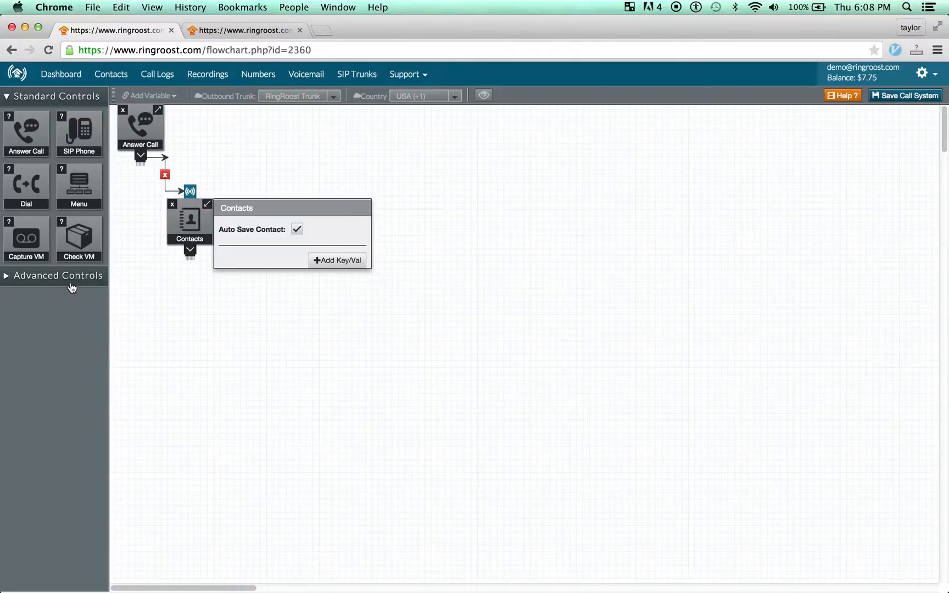
drag(67, 182, 198, 290)
drag(189, 251, 201, 315)
Set the Menu's Text to Say to "Hi, just wanted to let you know." followed by a blank line and {notes}
click(317, 382)
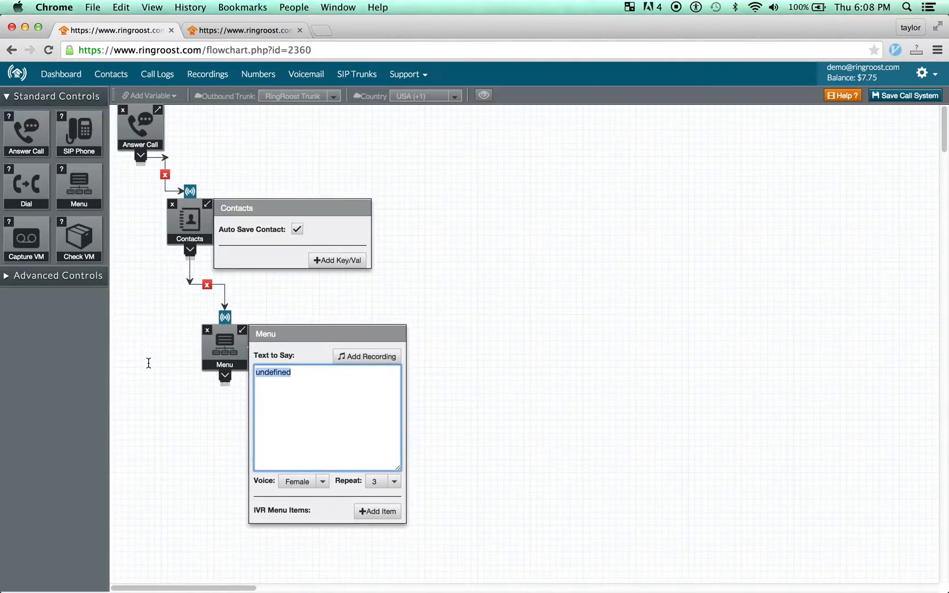
text(Y)
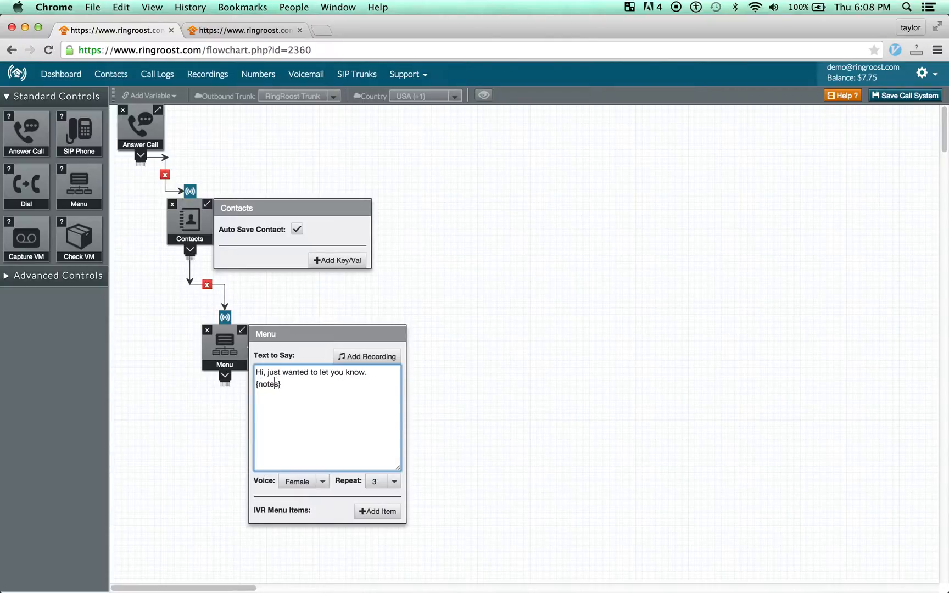
key(Return)
key(BackSpace)
key(Return)
drag(254, 398, 298, 421)
click(288, 406)
drag(258, 396, 283, 396)
click(291, 397)
Move the Contacts and Menu controls slightly higher on the canvas, closer to the Answer Call control
drag(231, 356, 235, 344)
drag(193, 221, 201, 199)
drag(236, 339, 235, 330)
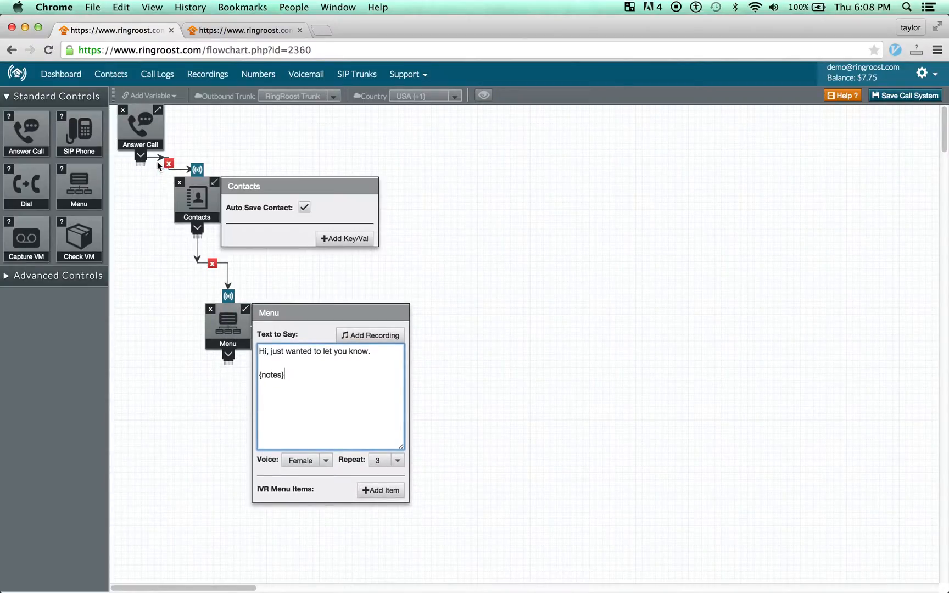
Return to the full contact list and check the second contact's entry
click(241, 30)
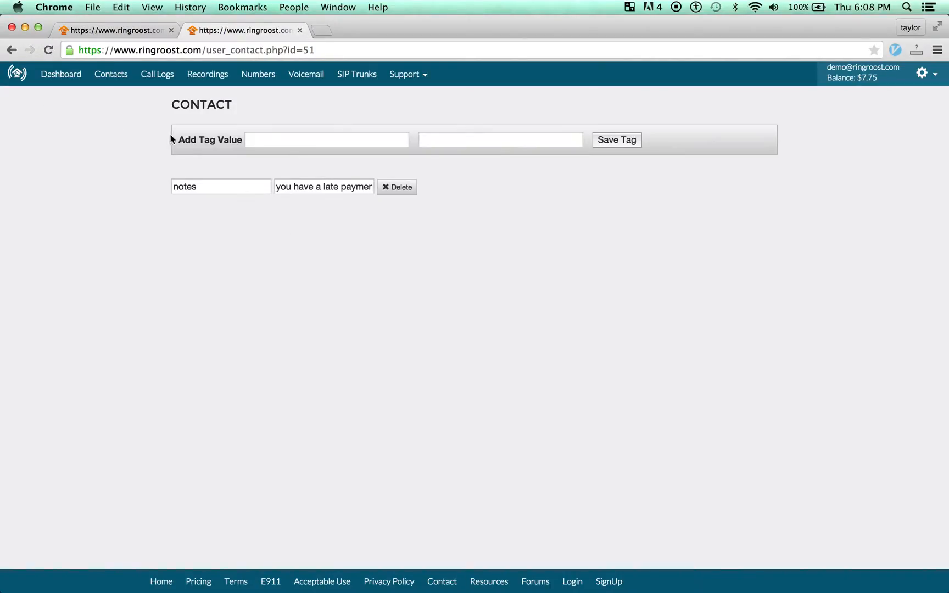
click(110, 75)
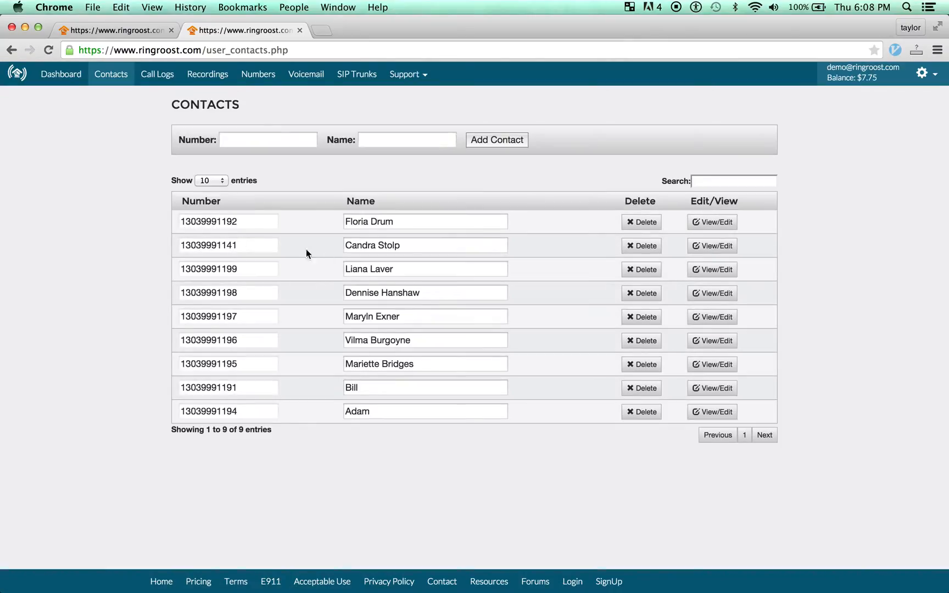
click(394, 247)
Back in the flowchart, shift the Contacts control right and up so it sits almost directly above the Menu control
click(116, 31)
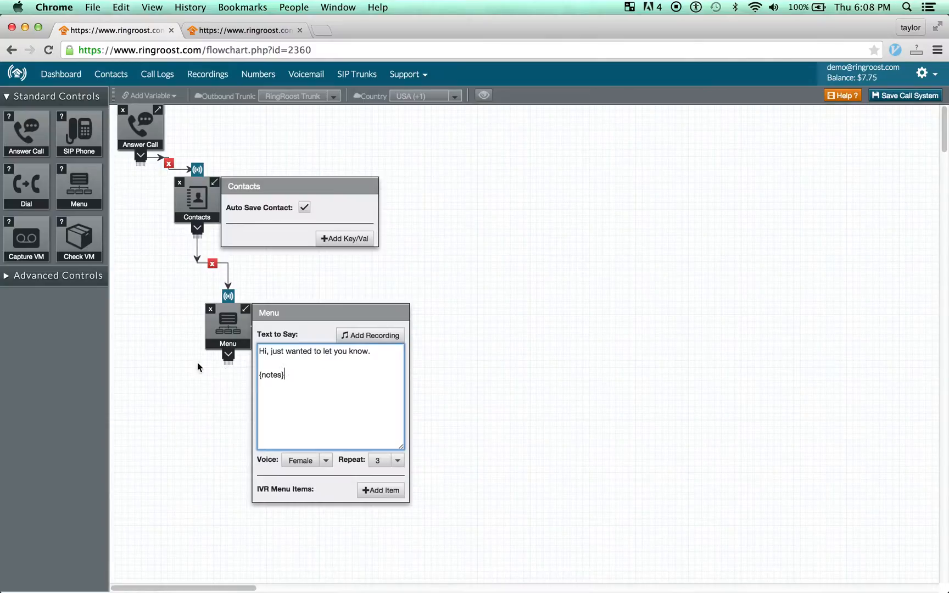
drag(230, 328, 229, 324)
drag(204, 200, 228, 188)
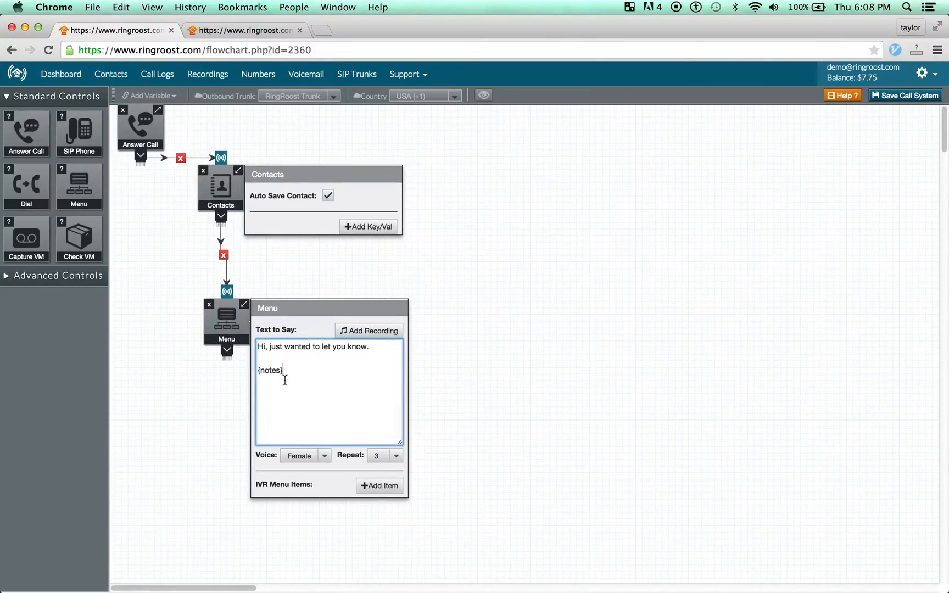
Save the call system with the {notes} tag in the Menu's message
drag(284, 371, 248, 367)
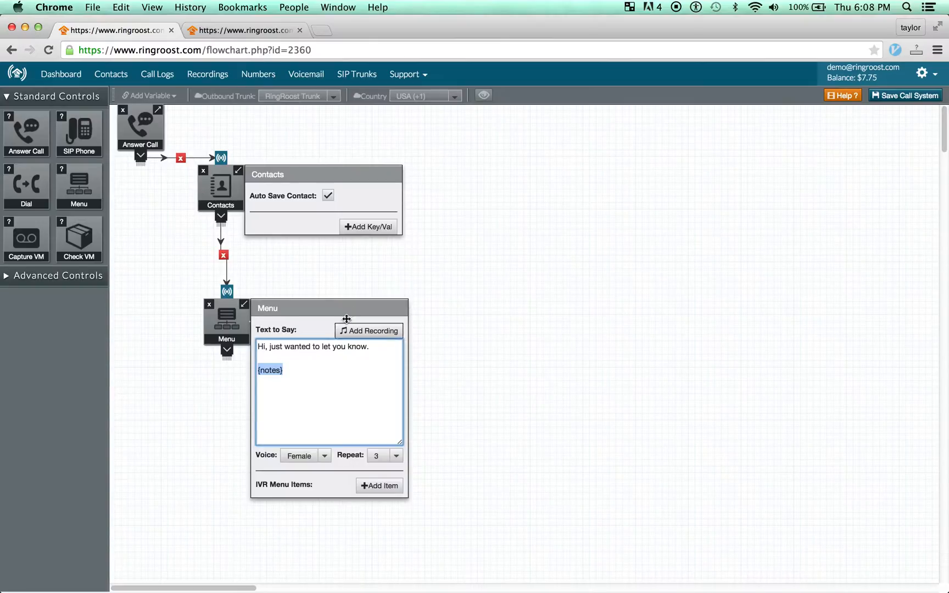
click(900, 97)
drag(303, 374, 228, 369)
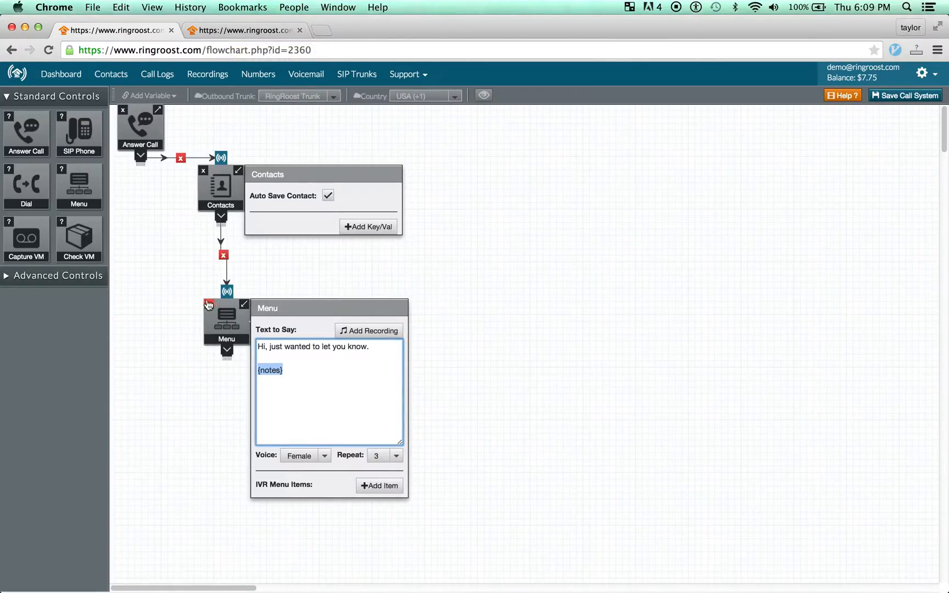
Disconnect Contacts from the Menu, move the Menu control well to the right, and nudge Contacts slightly down
click(224, 256)
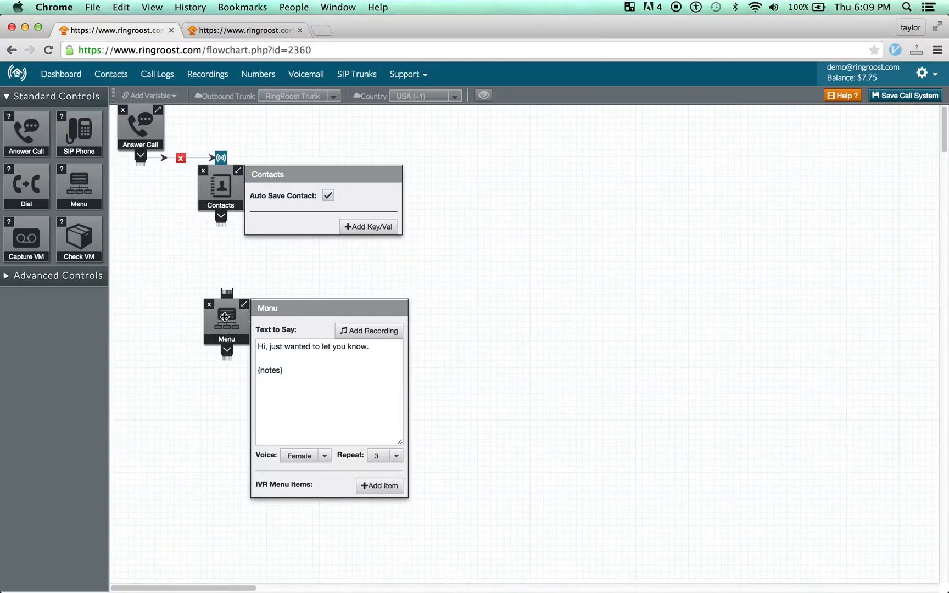
drag(224, 315, 417, 296)
drag(219, 188, 224, 200)
Add a Decision control below Contacts and connect the Contacts output to it
click(83, 278)
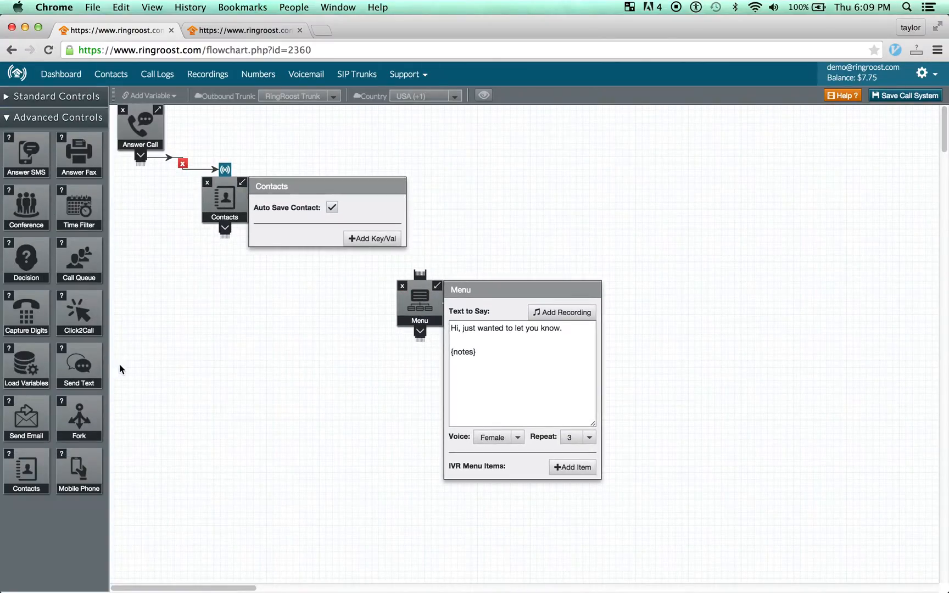
drag(29, 273, 219, 324)
drag(226, 242, 219, 293)
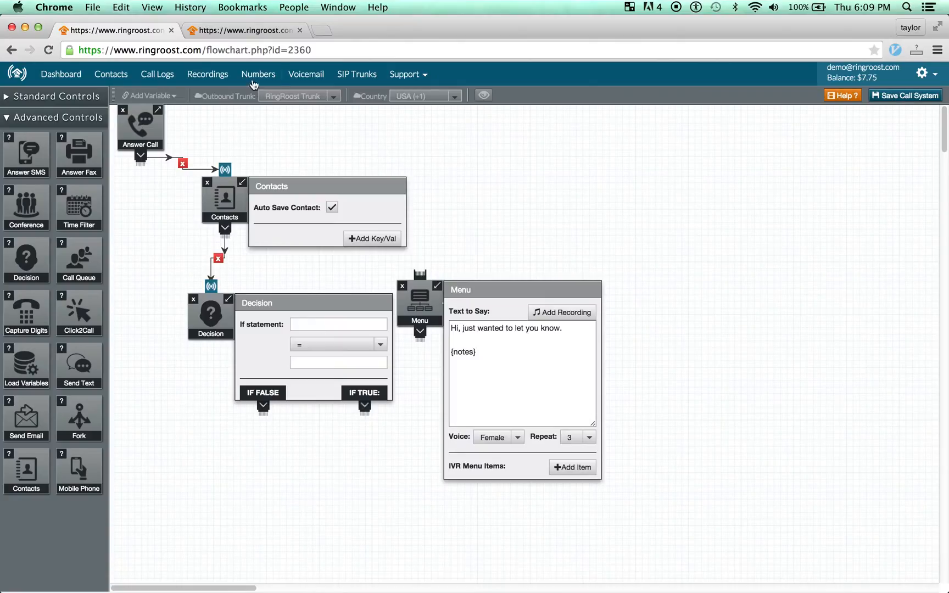
Open the second contact in the contact list and save a sales_rep tag holding the sales rep's first name
click(231, 28)
click(698, 245)
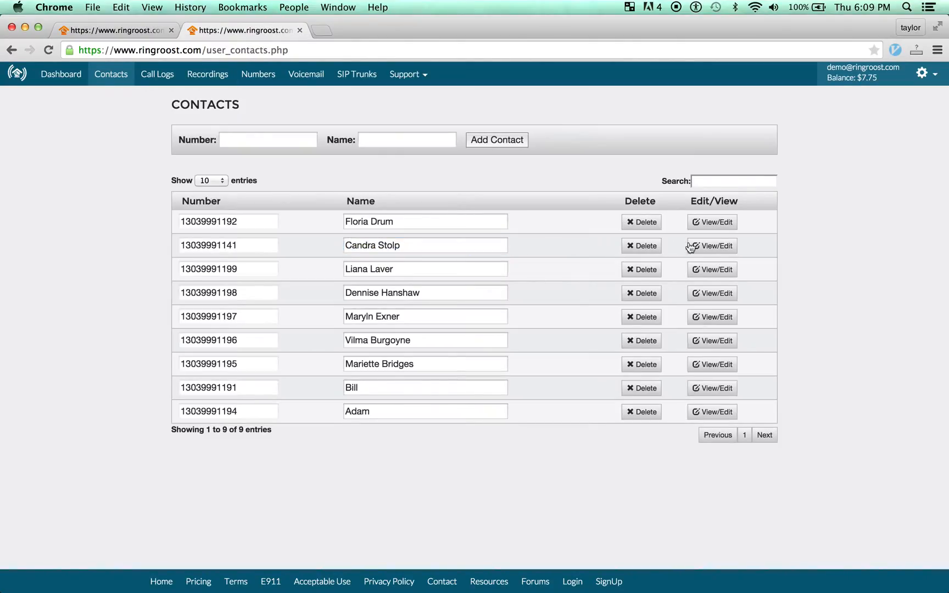
click(302, 144)
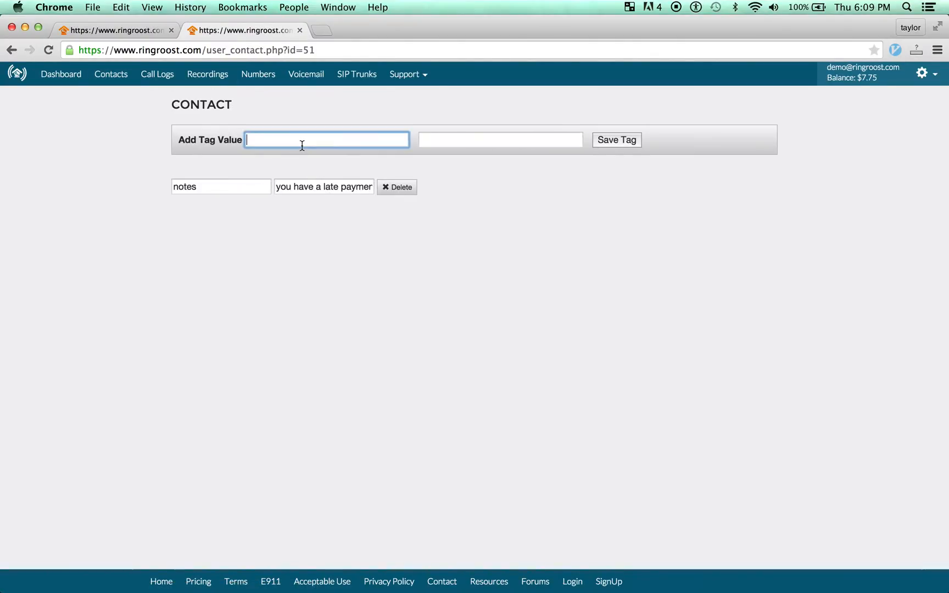
text(sales_rep)
click(492, 141)
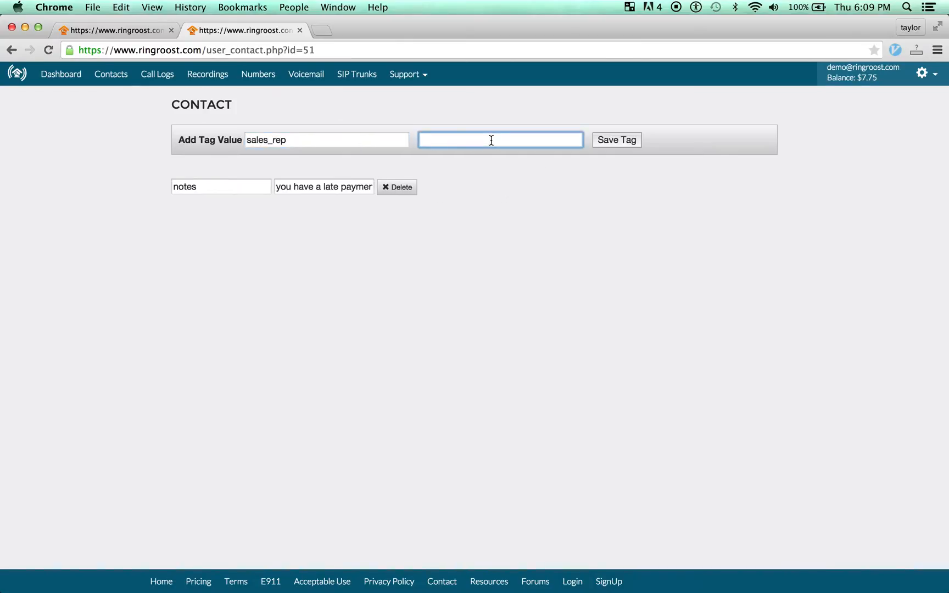
click(523, 223)
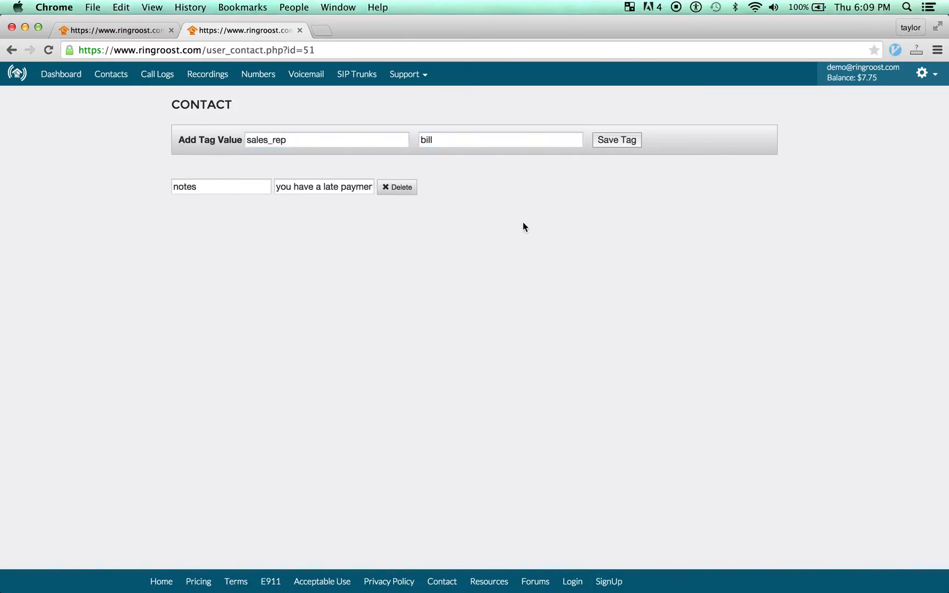
click(617, 144)
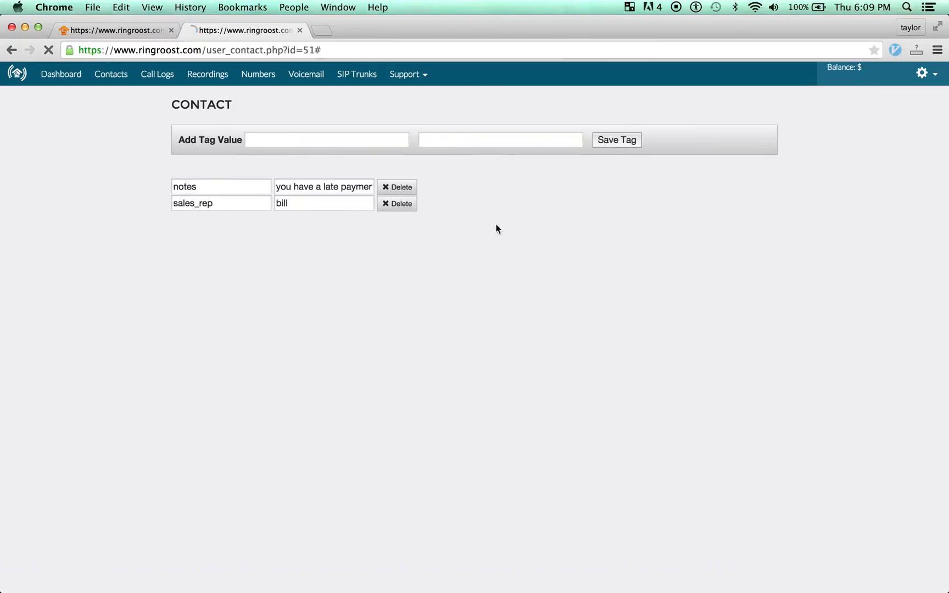
Copy the sales_rep tag name from the contact's saved tags
double_click(194, 204)
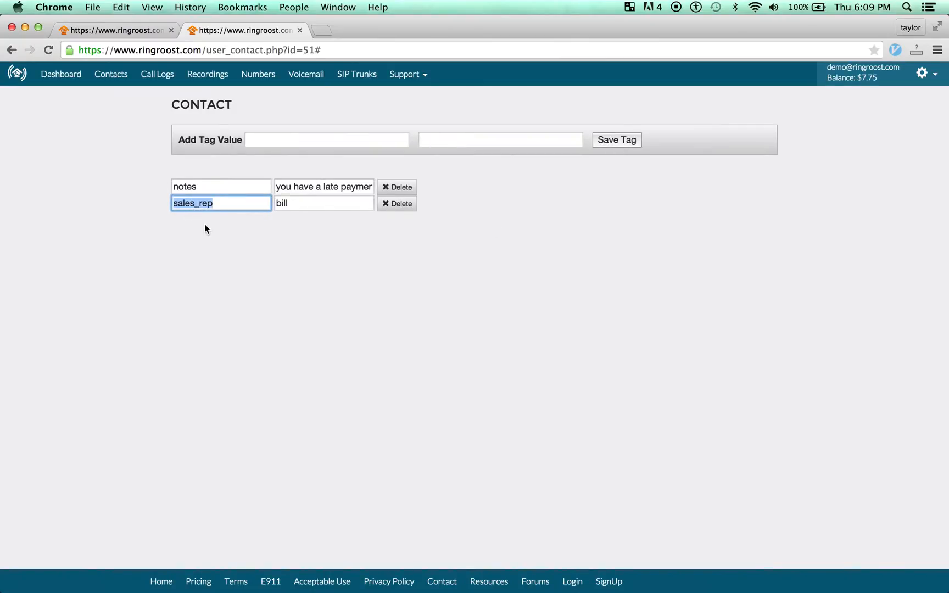
key(super+c)
click(336, 247)
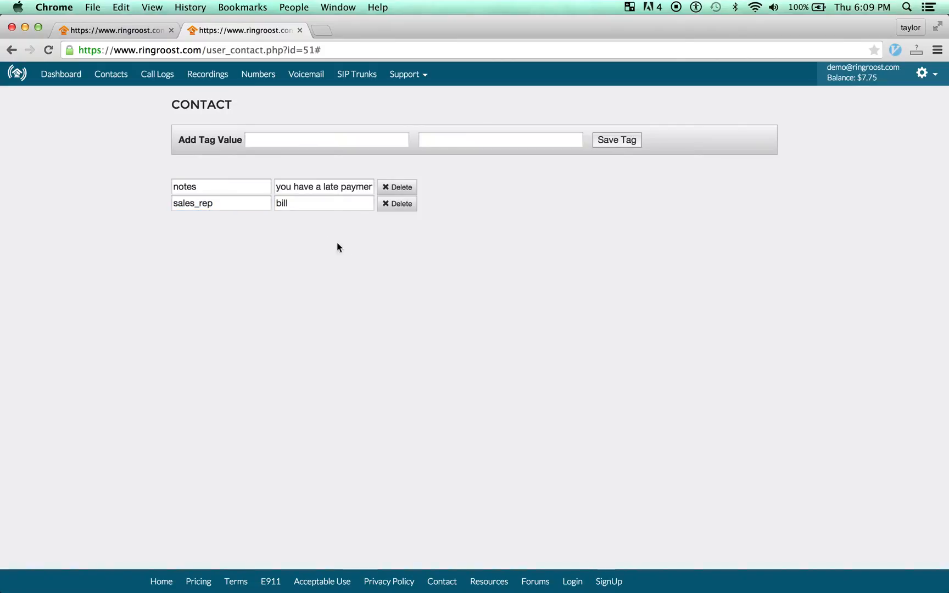
double_click(300, 206)
click(225, 219)
Back in the flowchart, set the Decision to test sales_rep = the first rep's name, and move the Menu control farther right
click(146, 33)
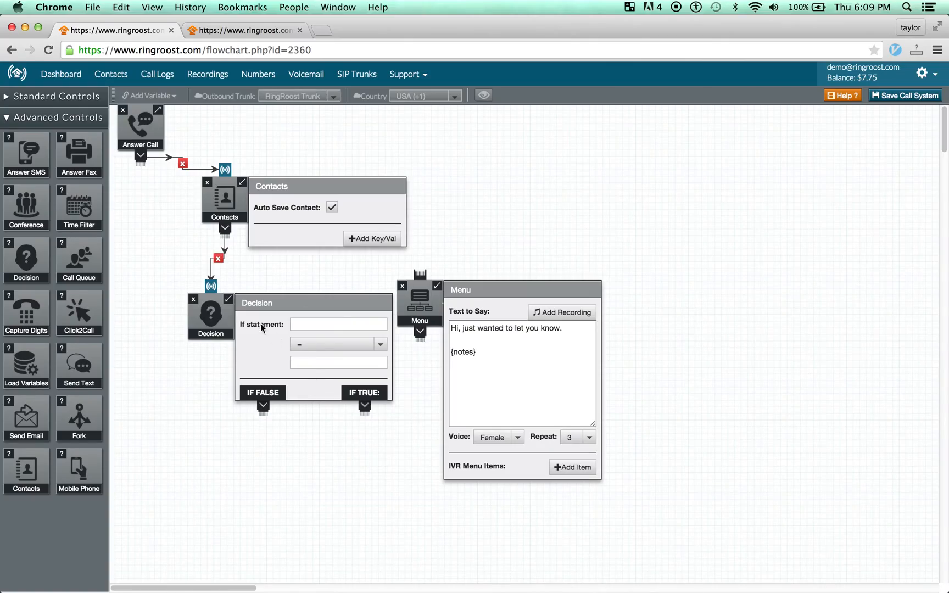
drag(212, 310, 210, 303)
click(311, 320)
text(sales_rep)
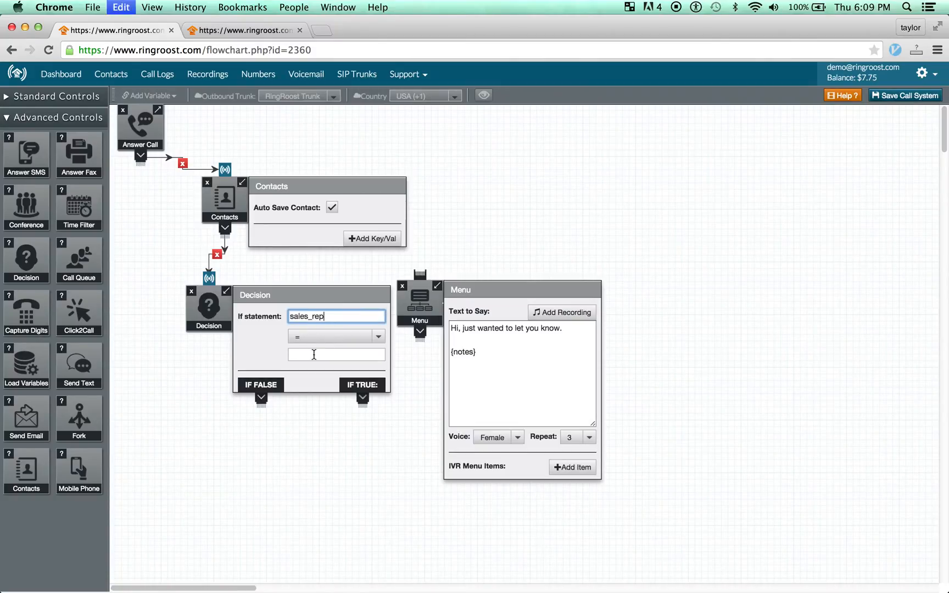
click(315, 357)
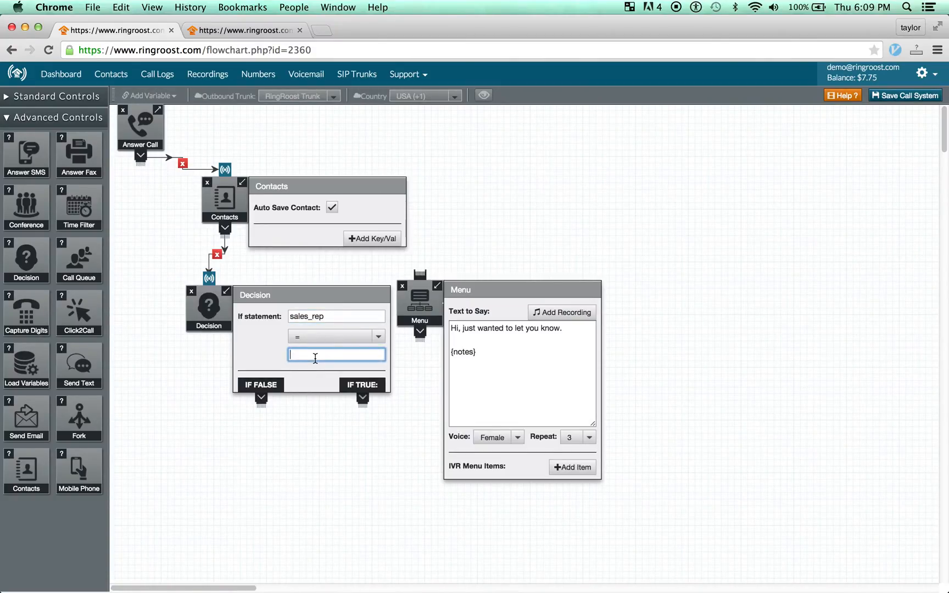
drag(431, 305, 509, 285)
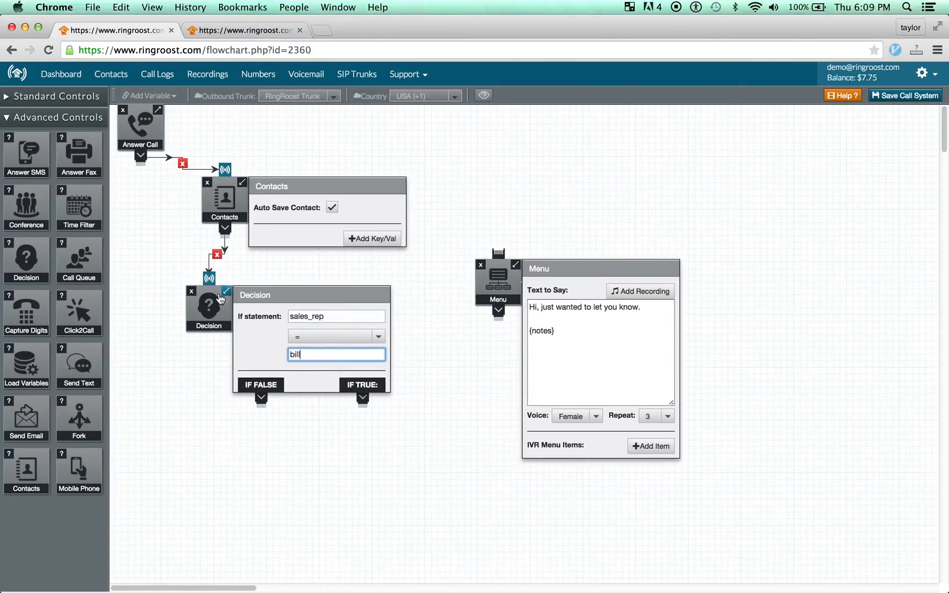
Add a collapsed Dial control connected to the Decision's IF TRUE output, and align the Decision beneath Contacts
click(57, 97)
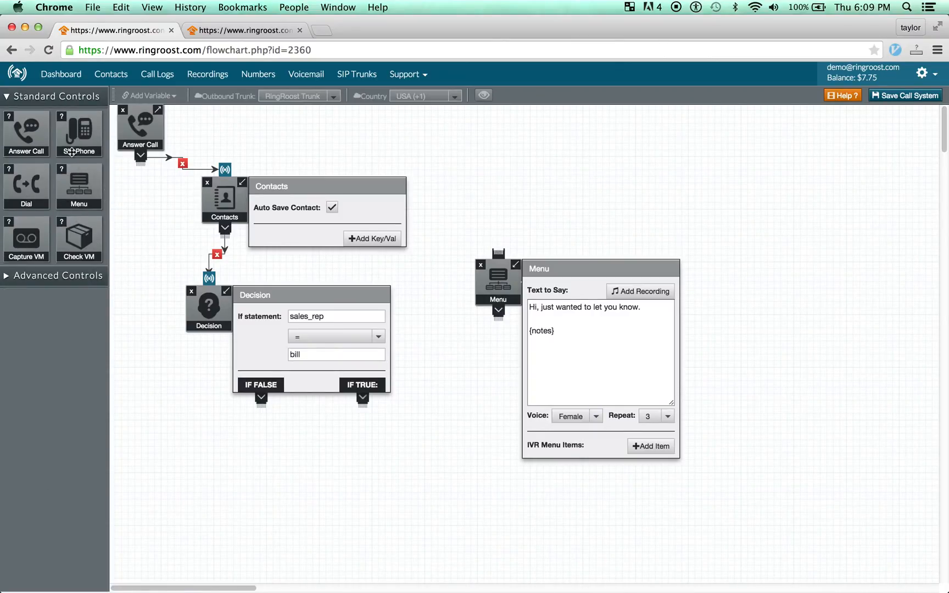
drag(23, 186, 158, 429)
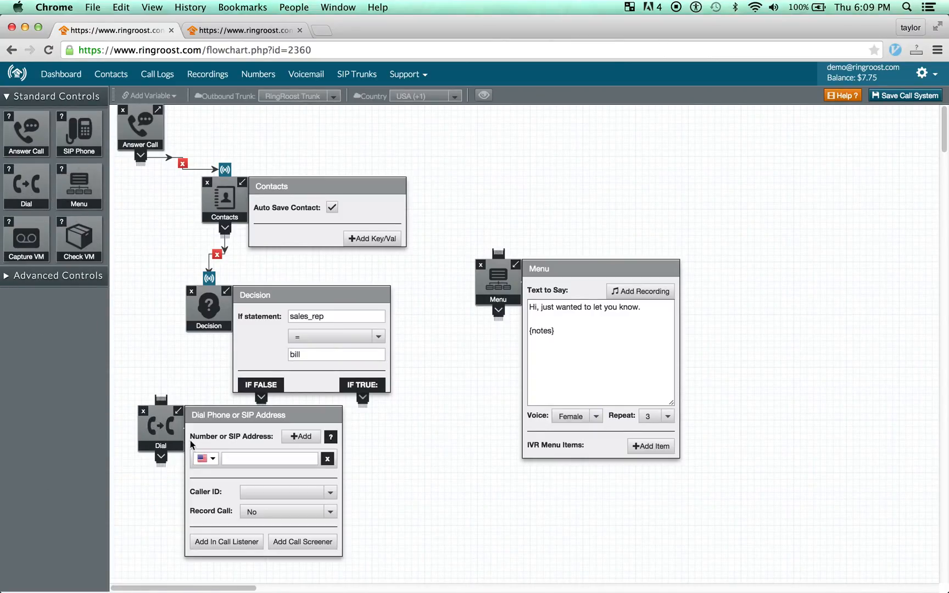
click(178, 411)
drag(363, 400, 161, 400)
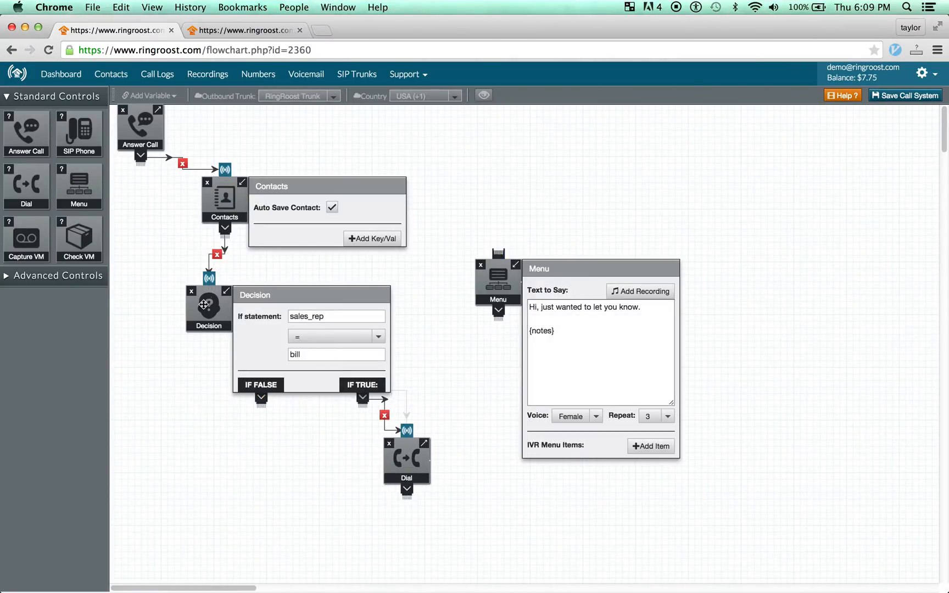
scroll(309, 399, down, 1)
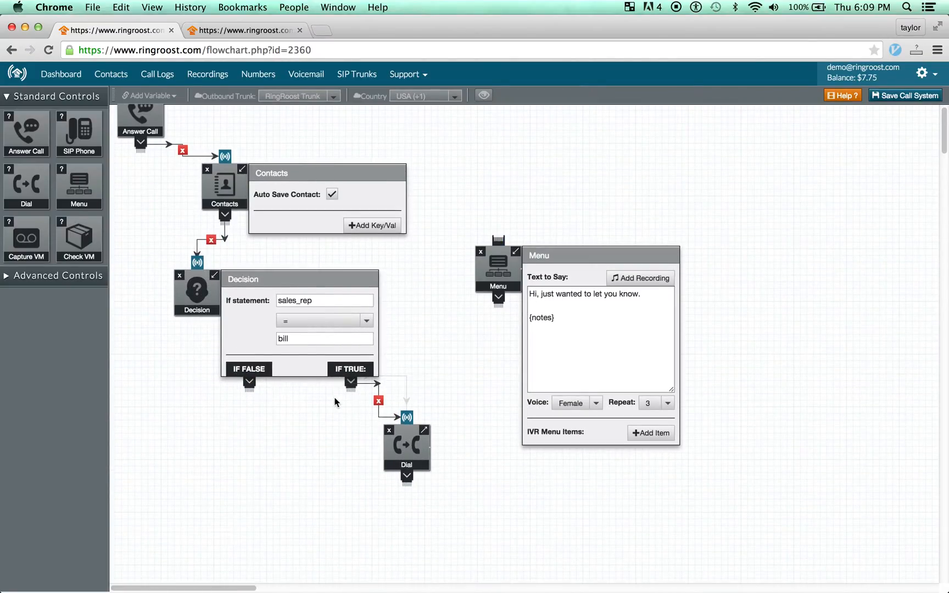
drag(185, 306, 235, 294)
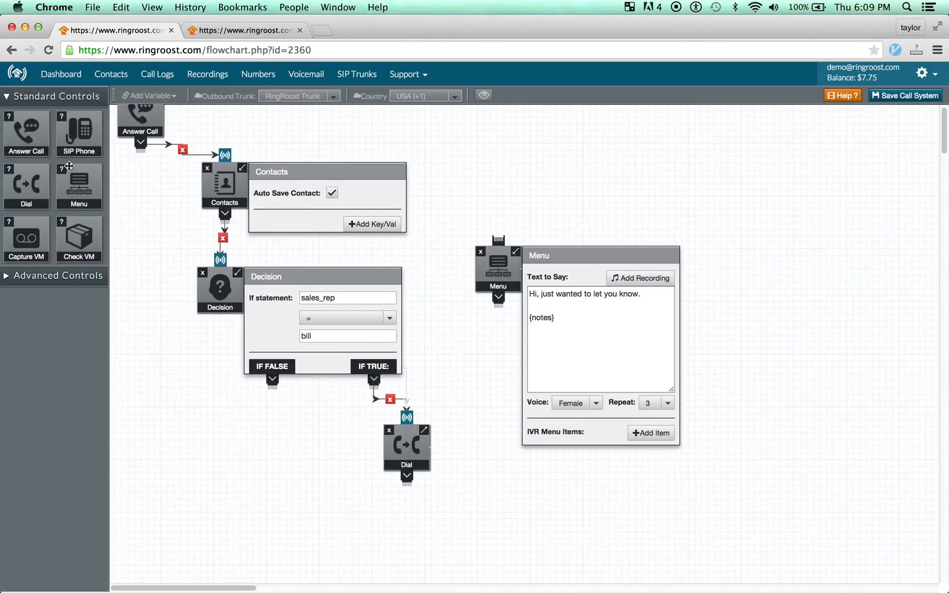
Add a second Decision control below the first and connect the first Decision's IF FALSE output to it
click(70, 276)
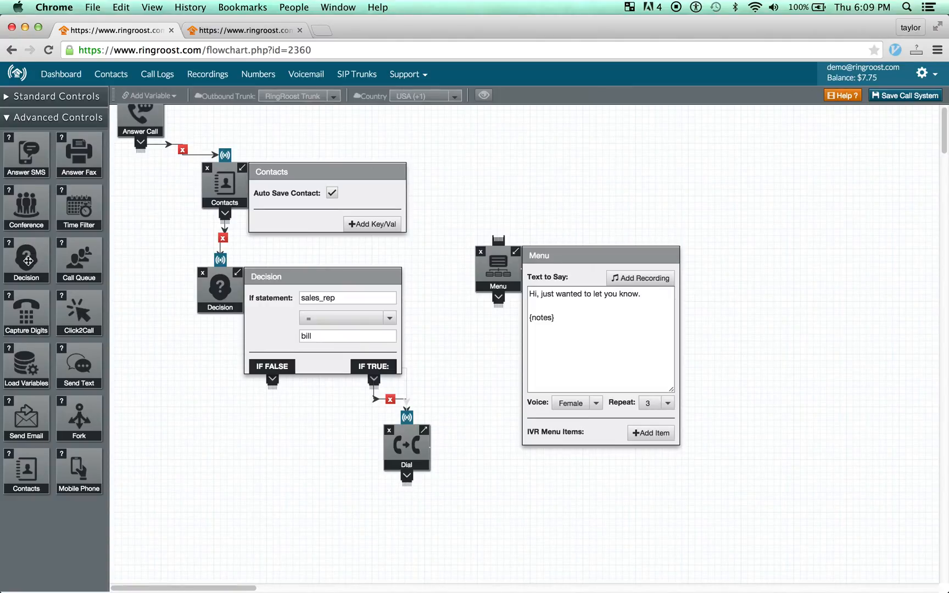
drag(114, 344, 218, 447)
drag(273, 382, 227, 440)
Set the second Decision's If statement to sales_rep = the second sales rep's first name
double_click(310, 298)
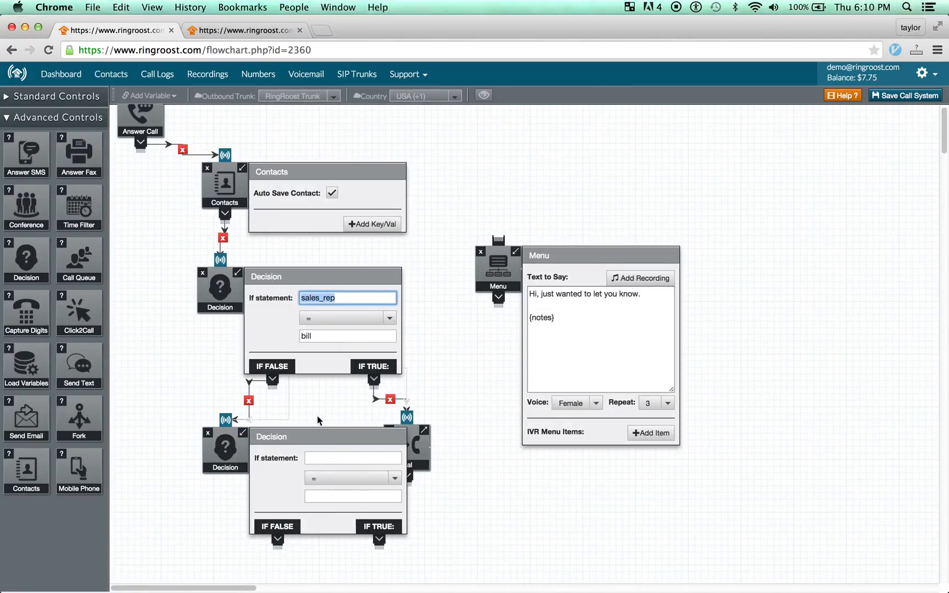
click(324, 458)
key(super+v)
click(324, 497)
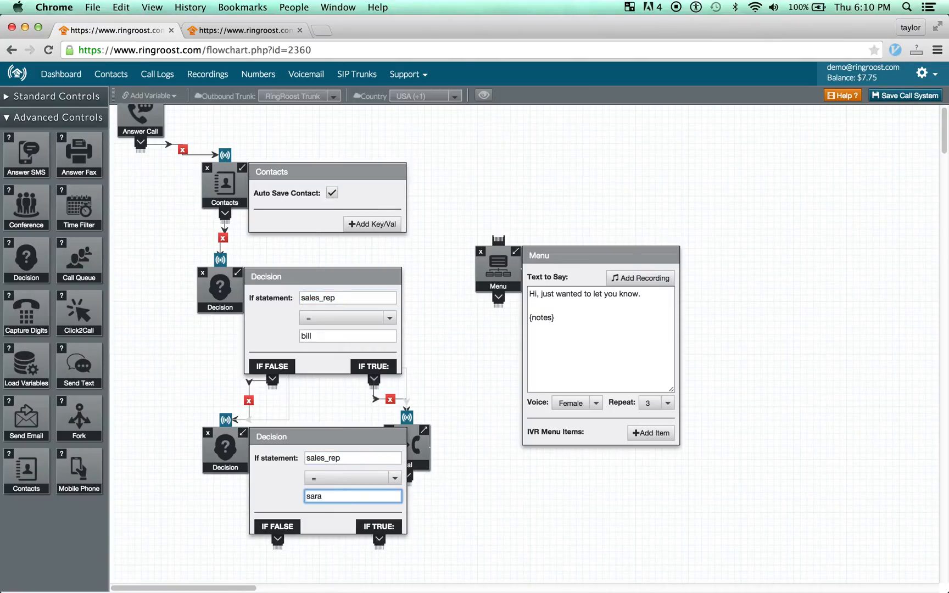
text(sarah)
Collapse the first Decision and add a second Dial control connected to the second Decision's IF TRUE output
scroll(385, 505, down, 1)
scroll(276, 450, down, 1)
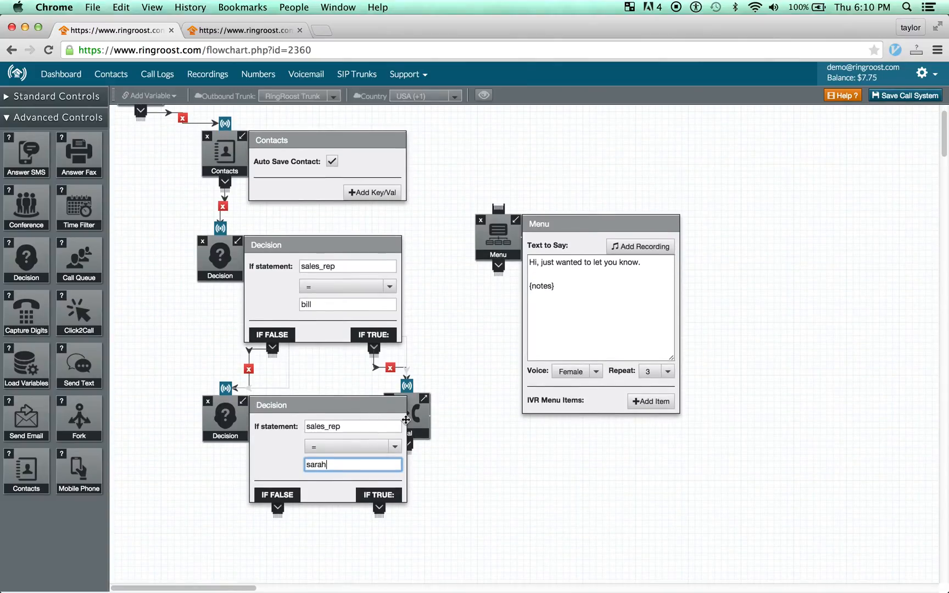
click(241, 244)
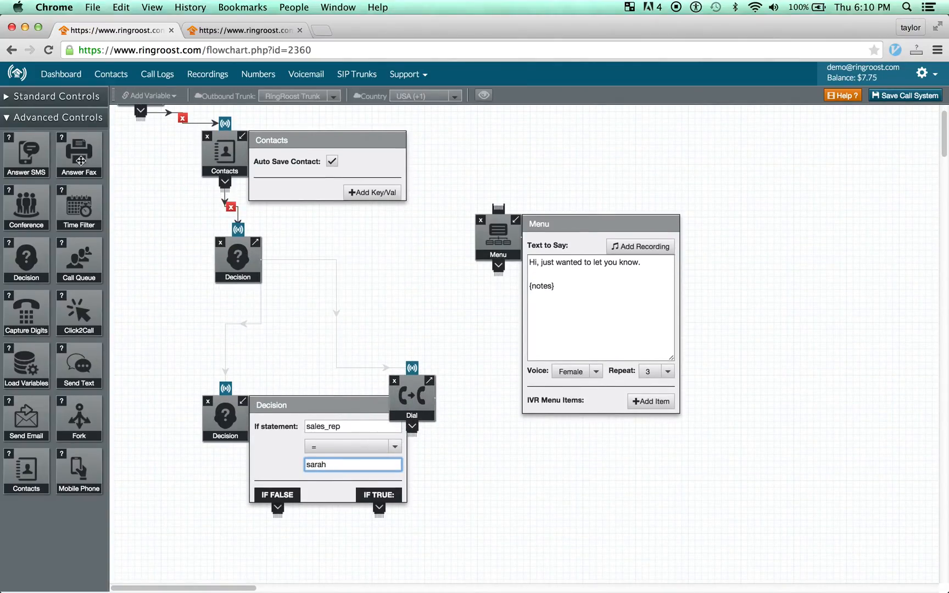
click(36, 98)
drag(28, 199, 386, 531)
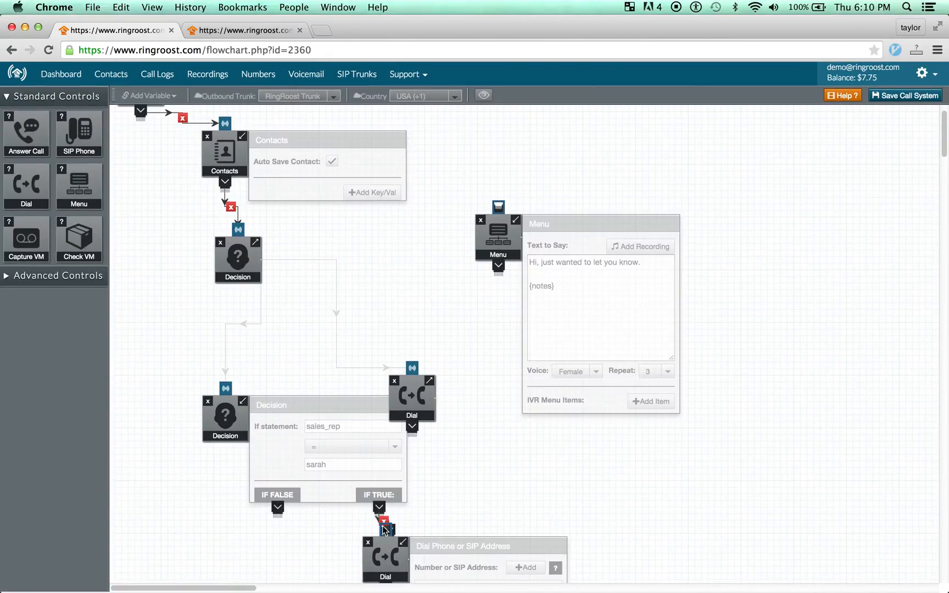
Collapse the second Decision and rearrange the Decision and Dial controls into a compact staggered layout below Contacts
scroll(231, 393, down, 1)
drag(231, 375, 254, 375)
drag(412, 385, 320, 295)
drag(379, 527, 353, 432)
scroll(285, 275, up, 2)
scroll(258, 208, up, 2)
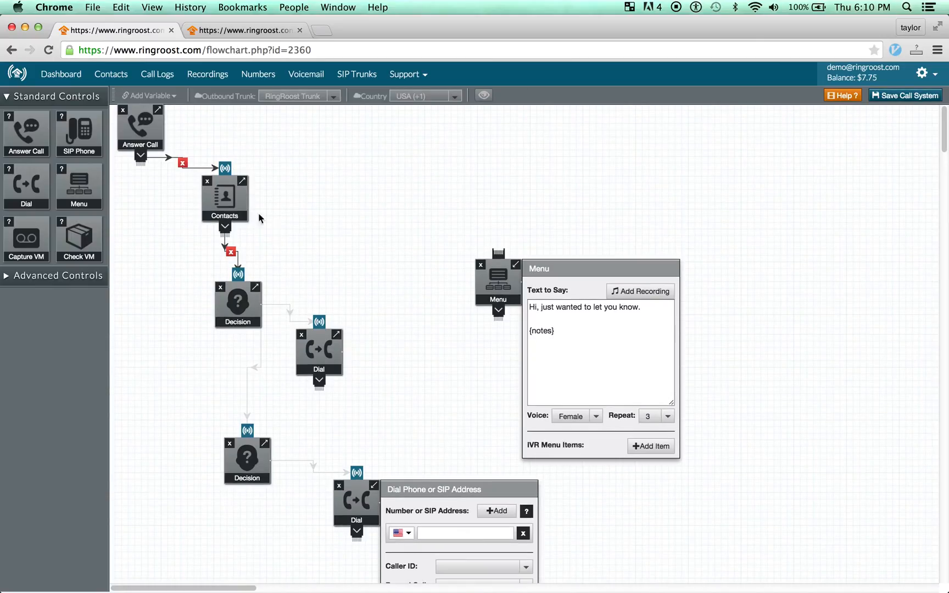
drag(237, 317, 187, 347)
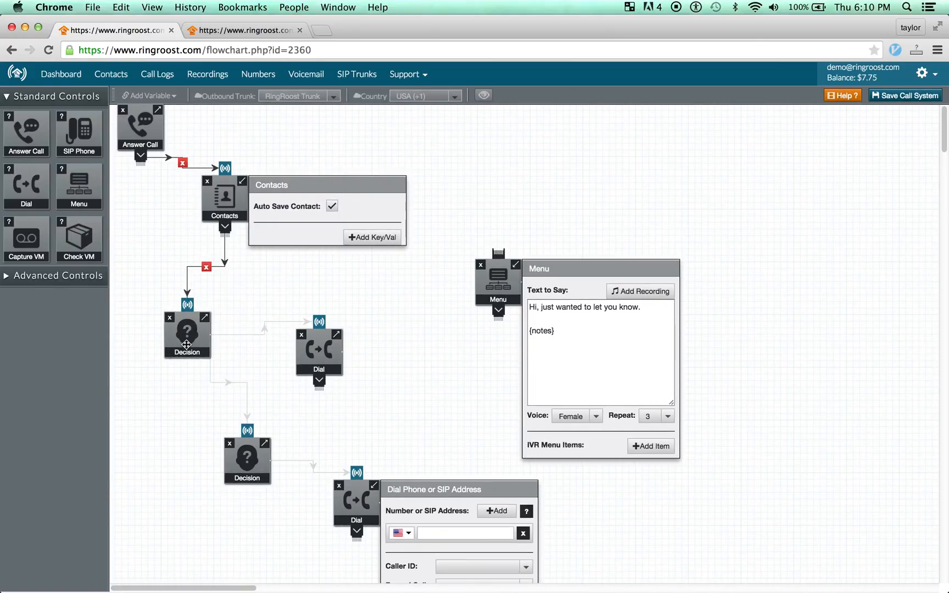
drag(323, 359, 316, 395)
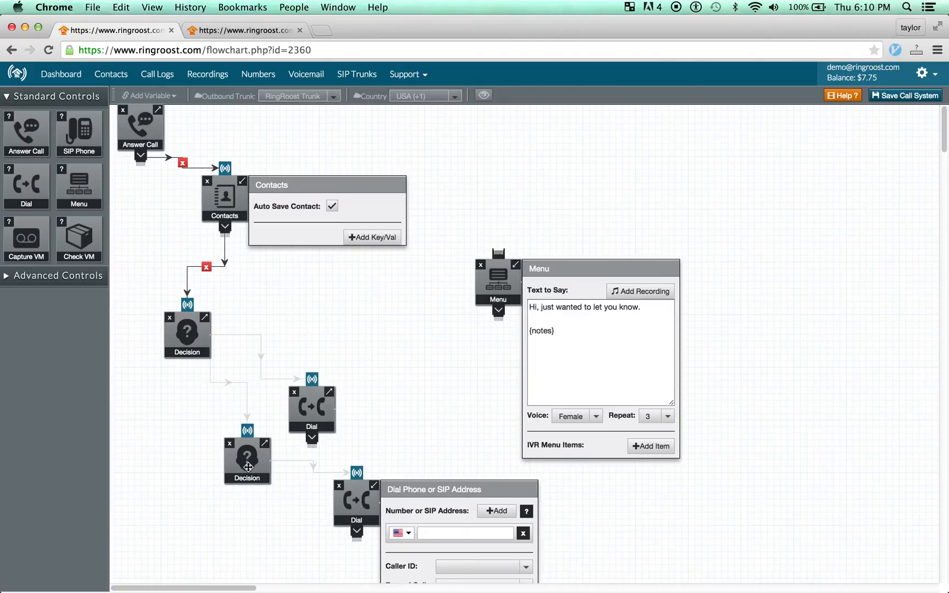
drag(247, 464, 229, 498)
drag(307, 389, 284, 422)
Add a key/value pair to the Contacts control with key state and value {from_state}
click(379, 237)
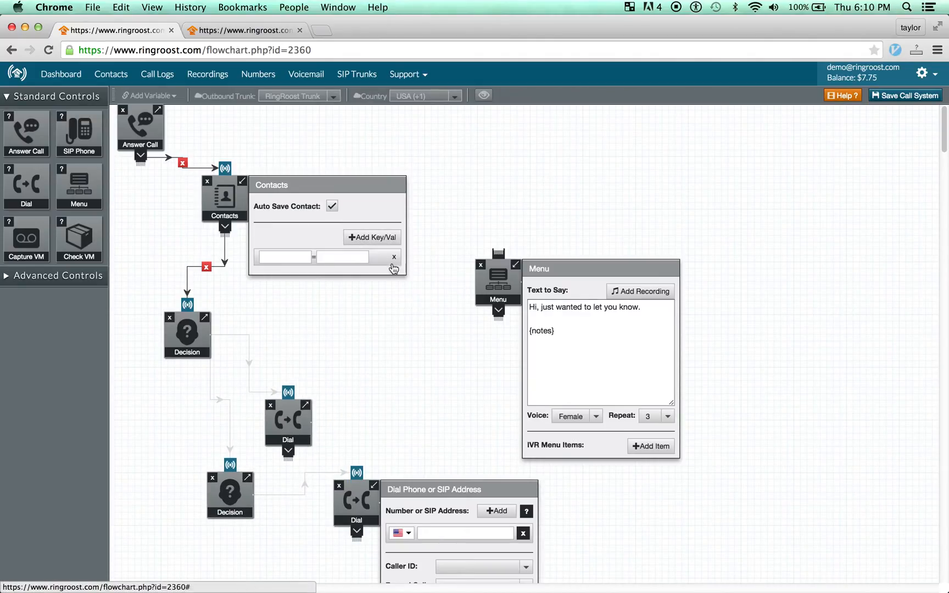
drag(228, 198, 228, 197)
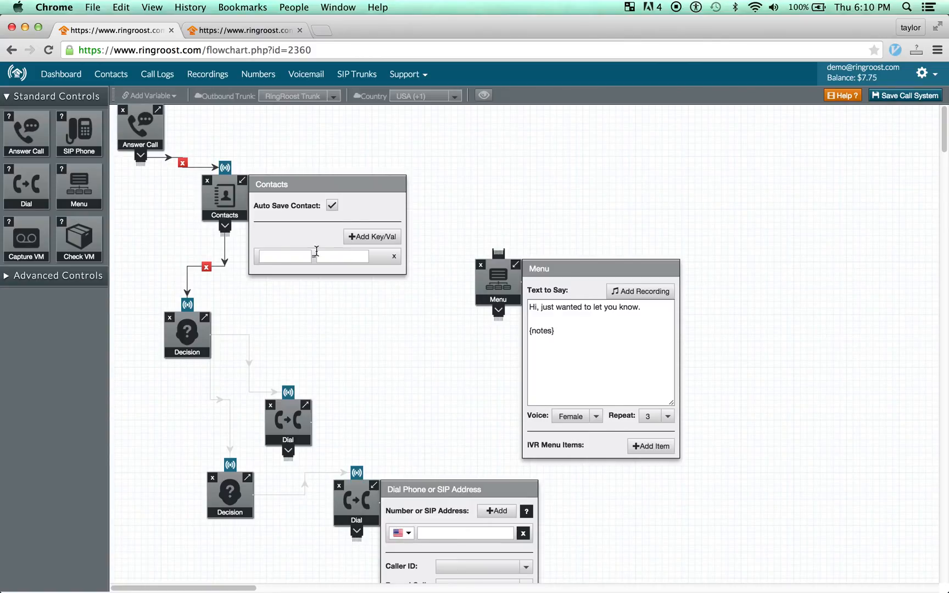
click(287, 258)
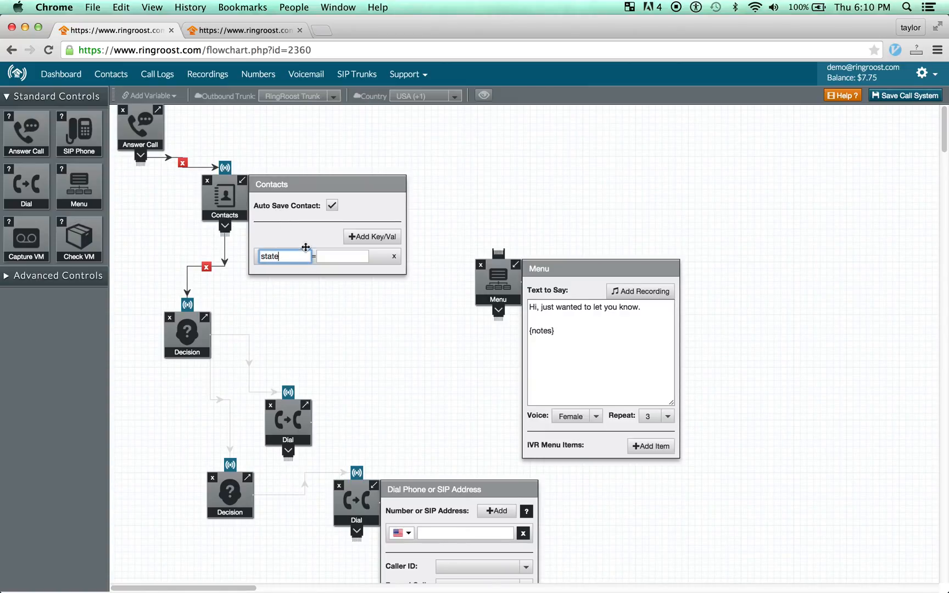
click(328, 257)
click(137, 102)
drag(138, 102, 224, 128)
click(149, 96)
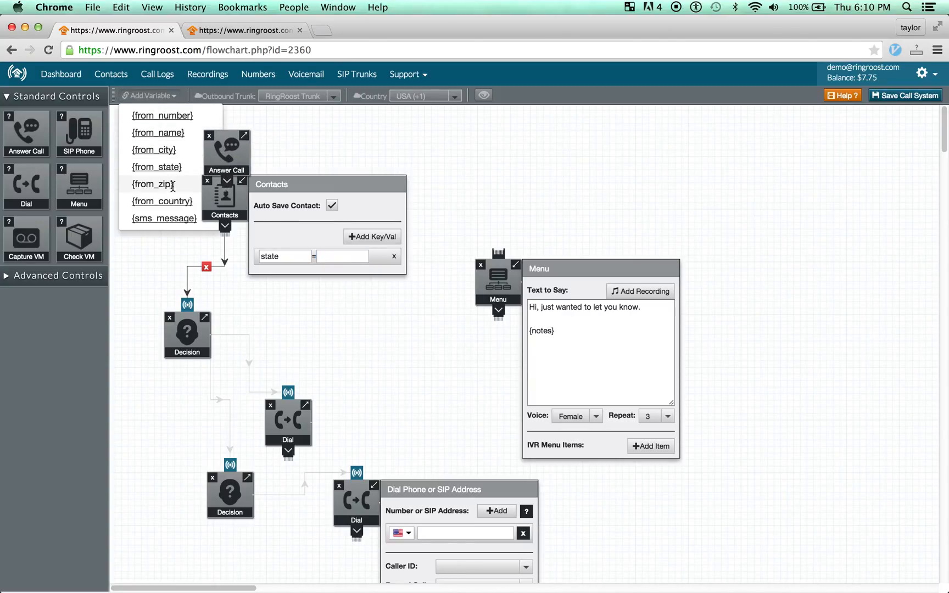
click(169, 169)
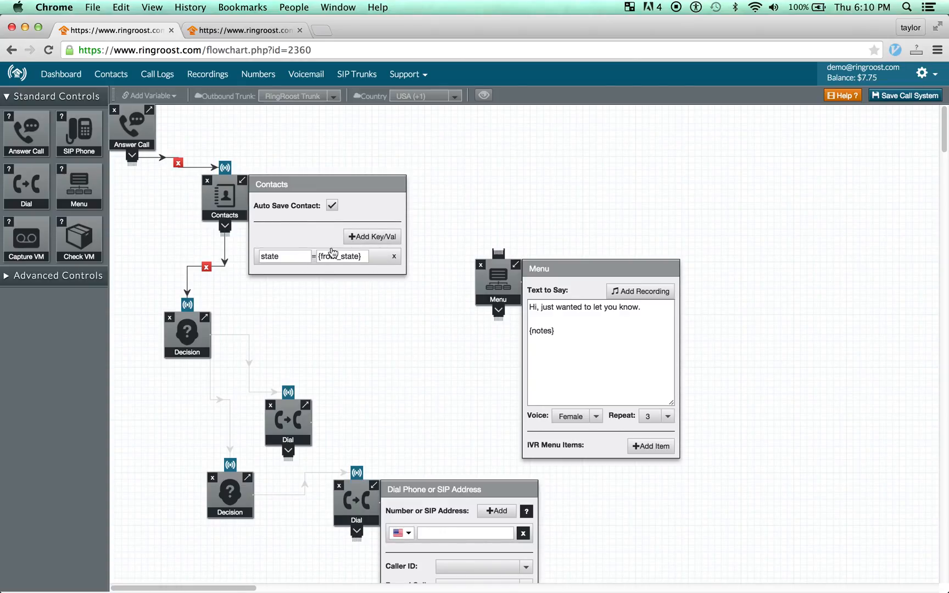
Shift the Contacts control slightly up and left and collapse its settings
scroll(316, 272, down, 1)
drag(236, 187, 234, 182)
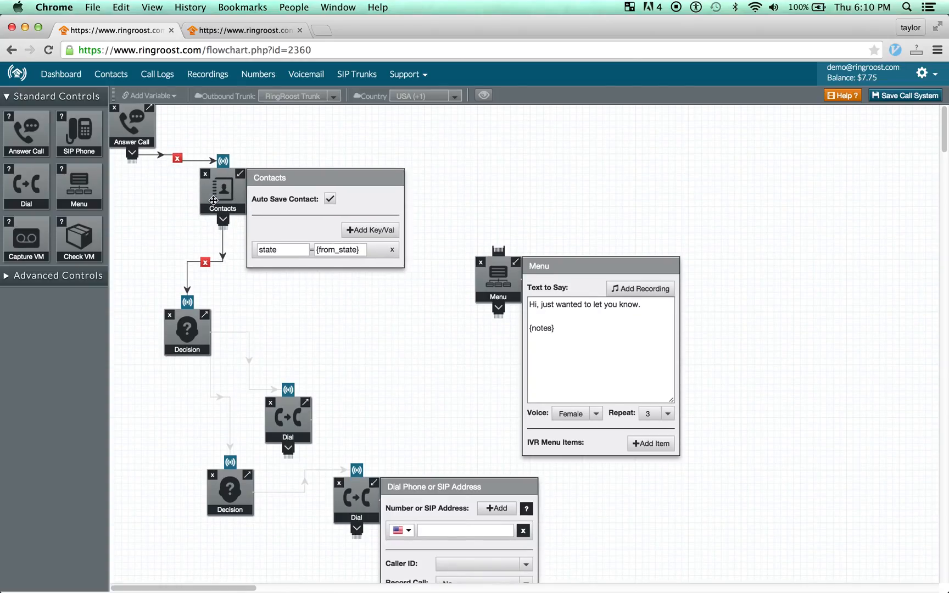
click(240, 175)
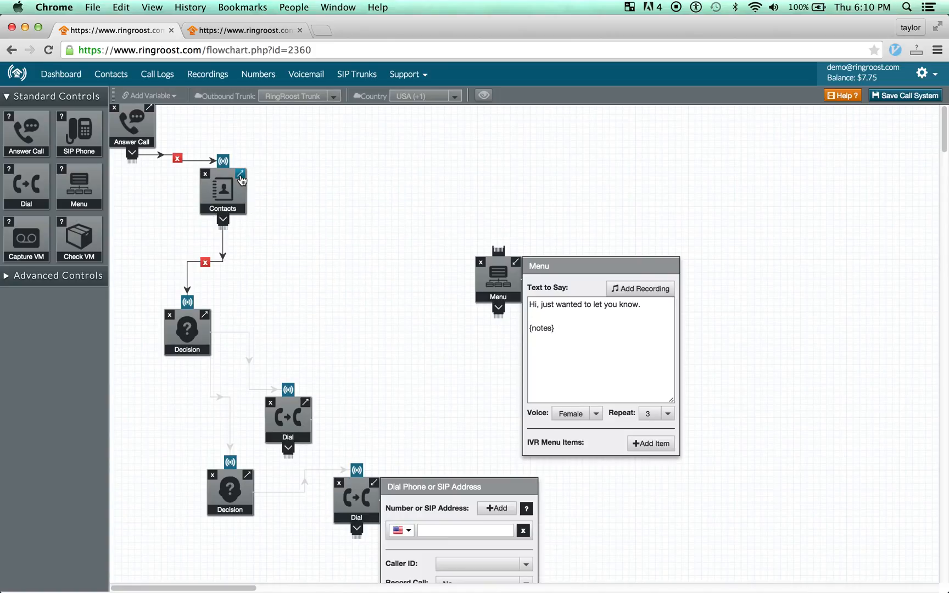